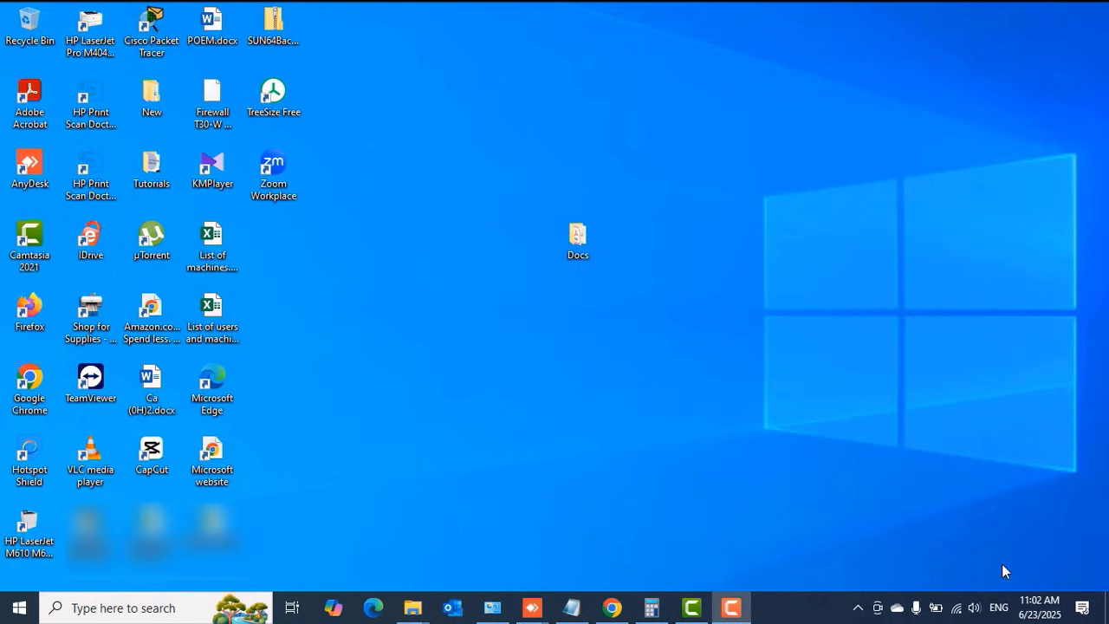
In Chrome, search Google for '7 zip download' using the address-bar suggestion
left_click(611, 608)
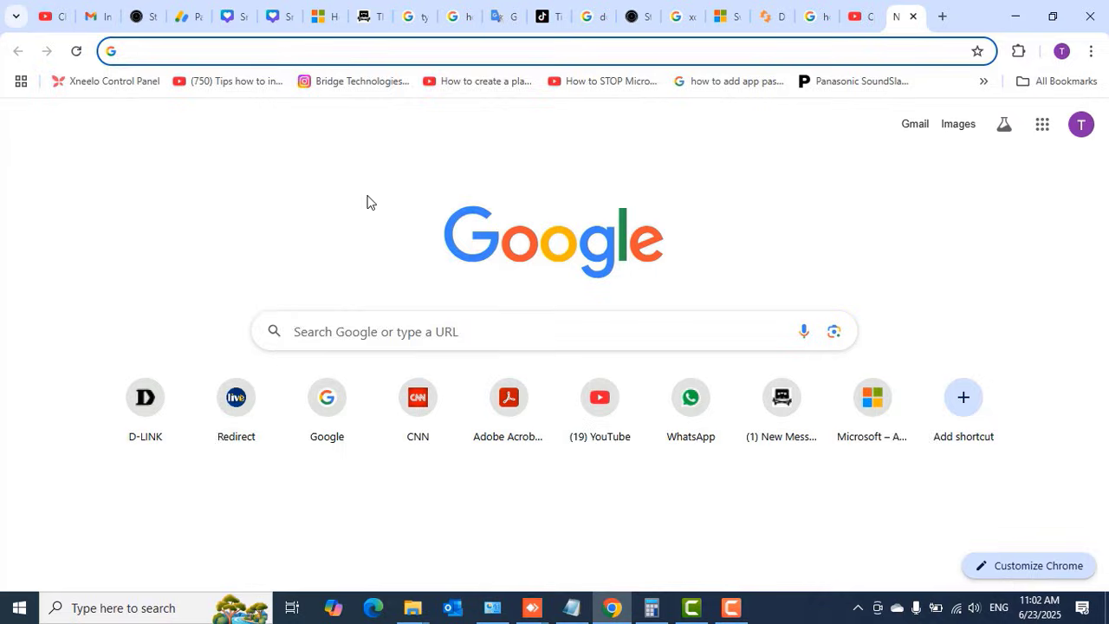
left_click(177, 53)
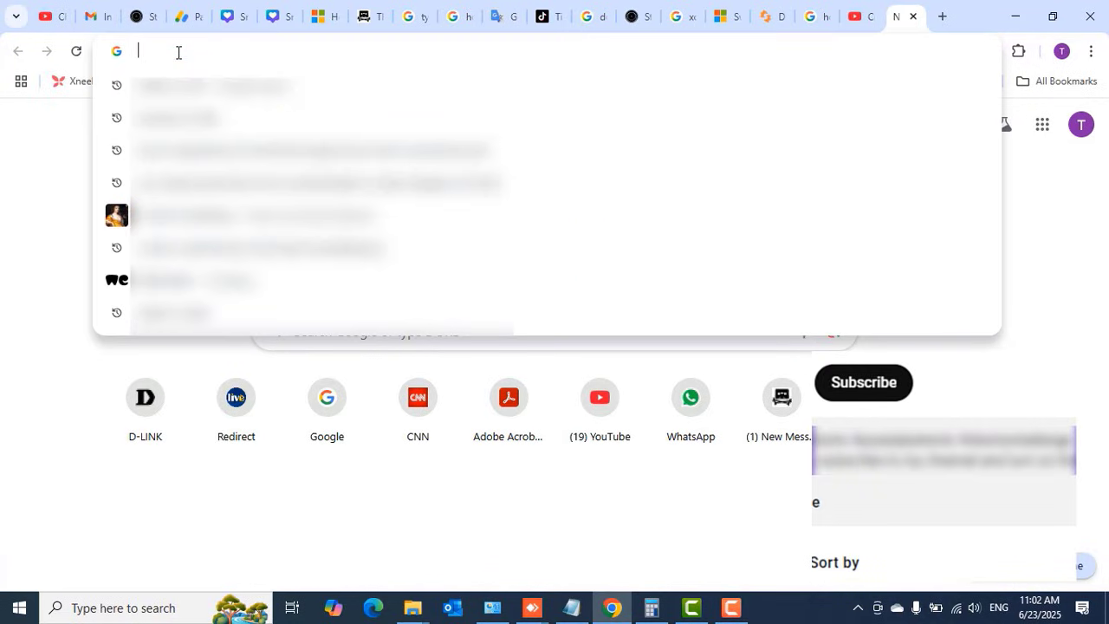
type("7zip")
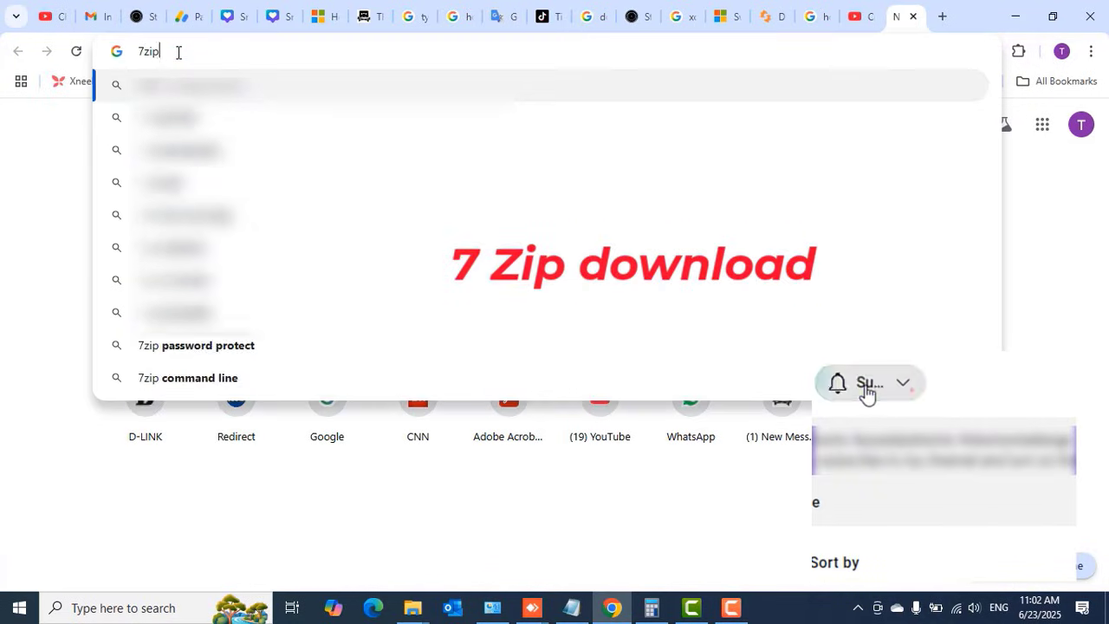
key("Down")
key("Down")
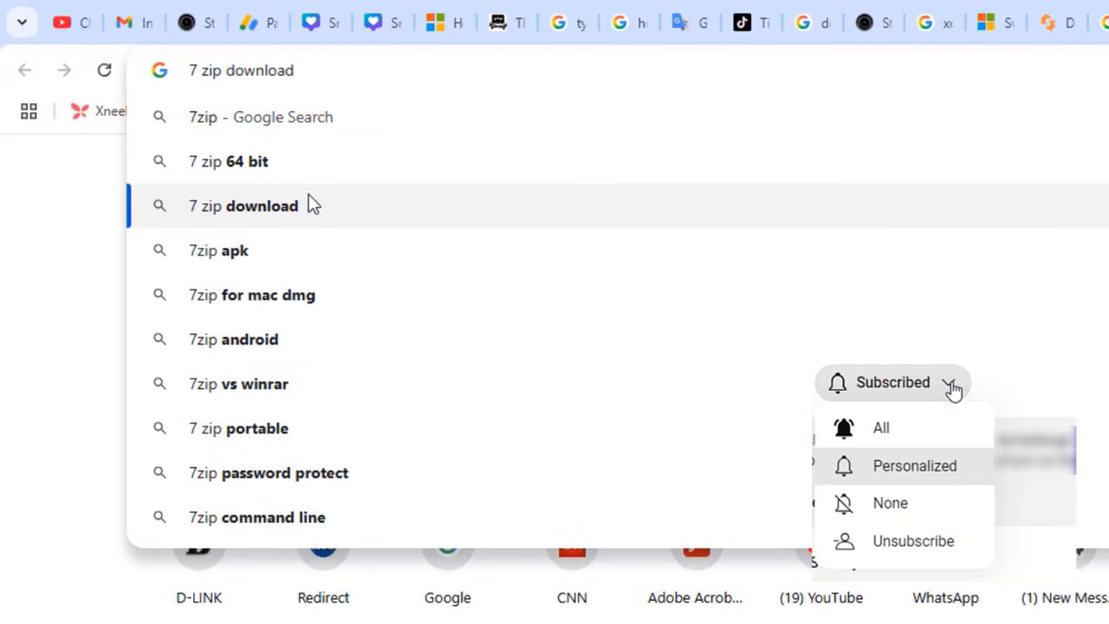
left_click(265, 214)
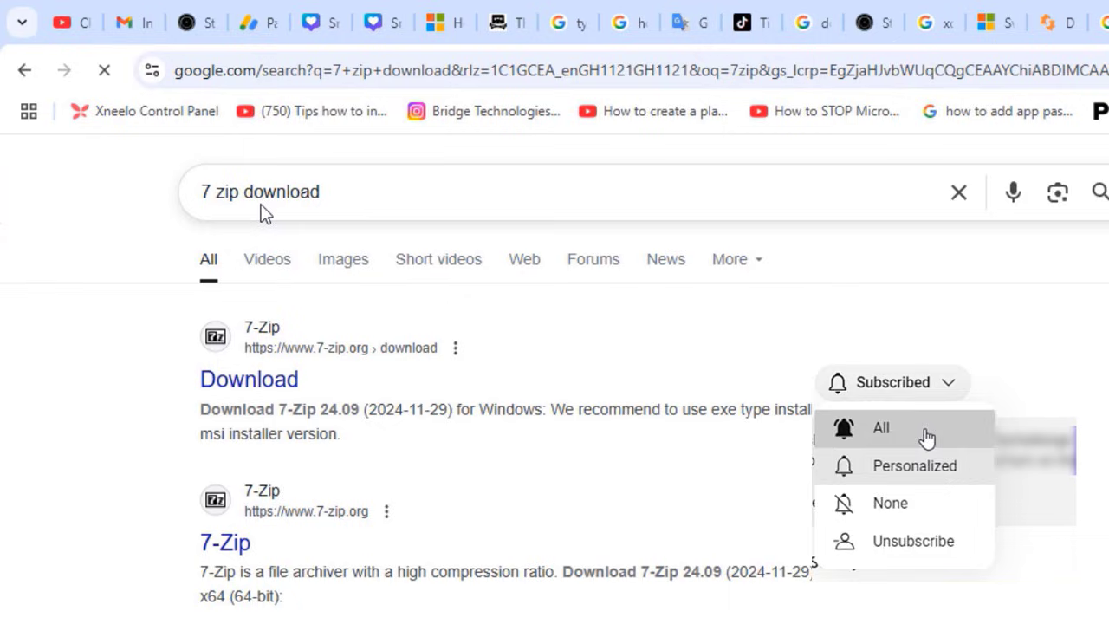
Download 7z2409-x64.exe from 7-zip.org and install 7-Zip to C:\Program Files\7-Zip
left_click(247, 381)
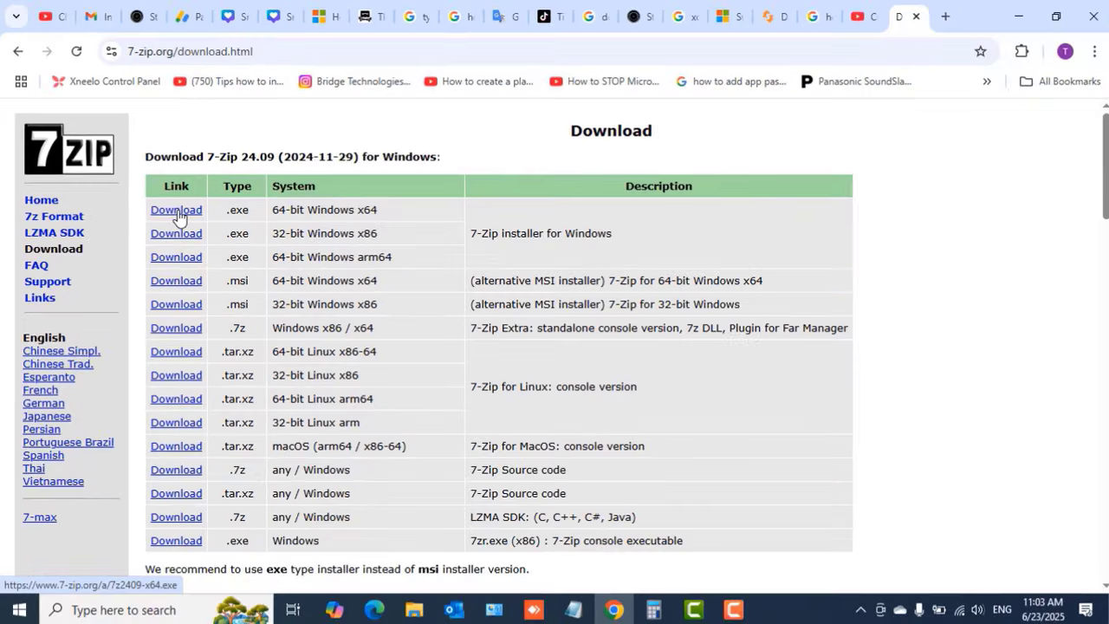
left_click(179, 214)
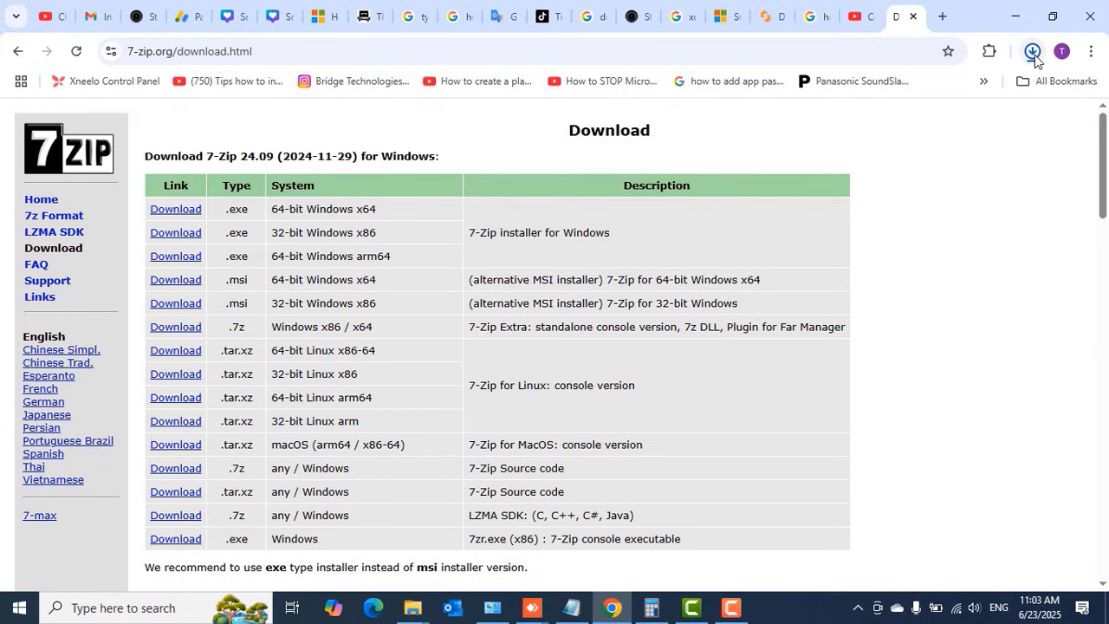
left_click(1032, 53)
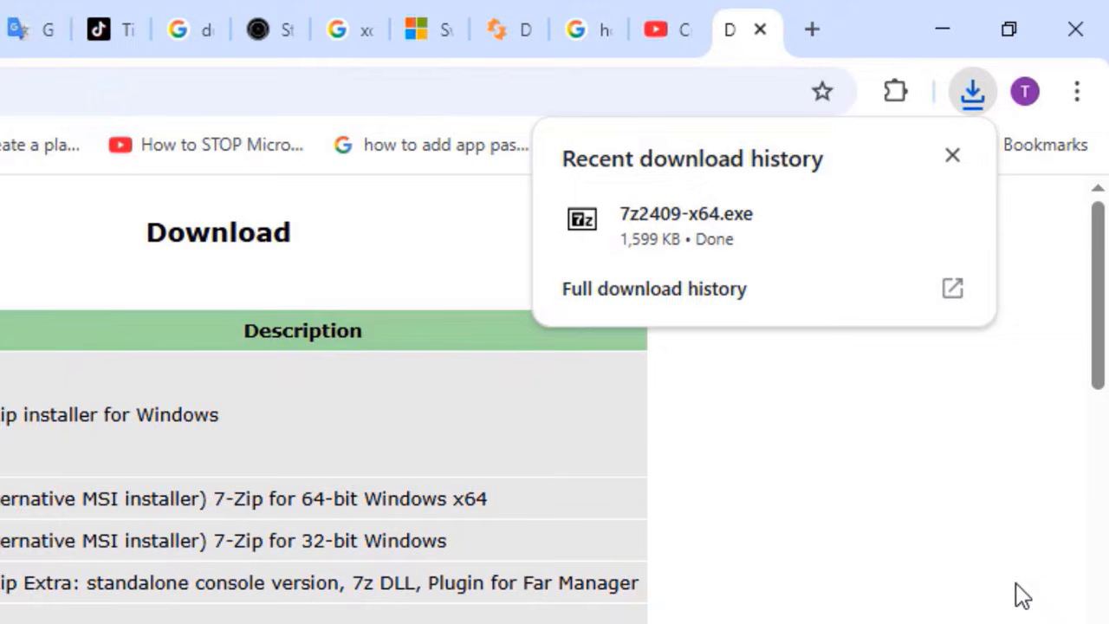
left_click(680, 232)
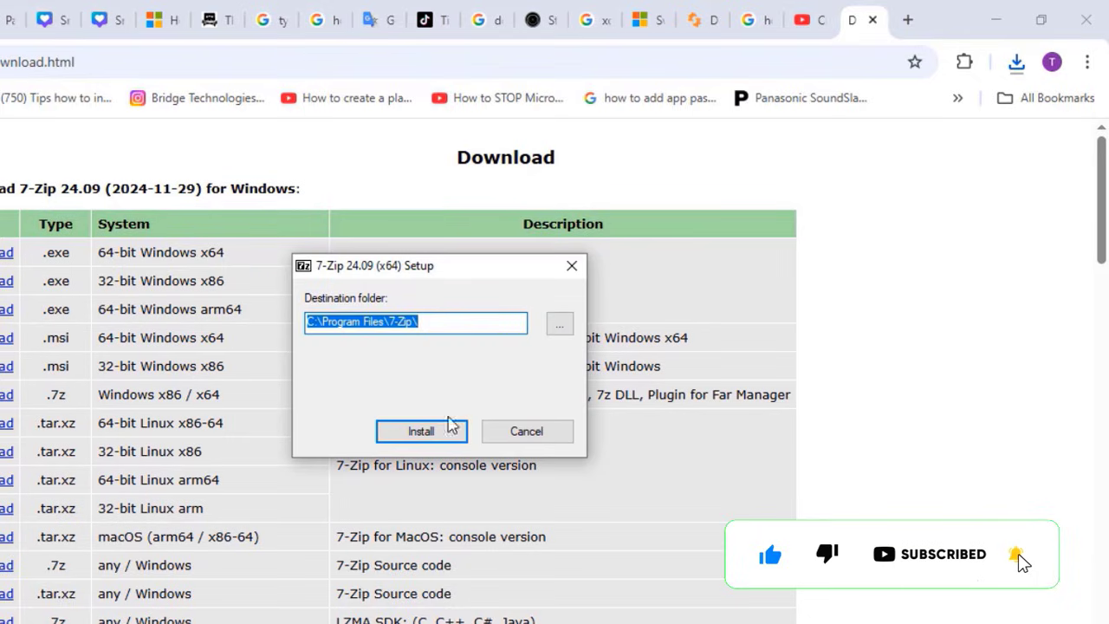
left_click(442, 431)
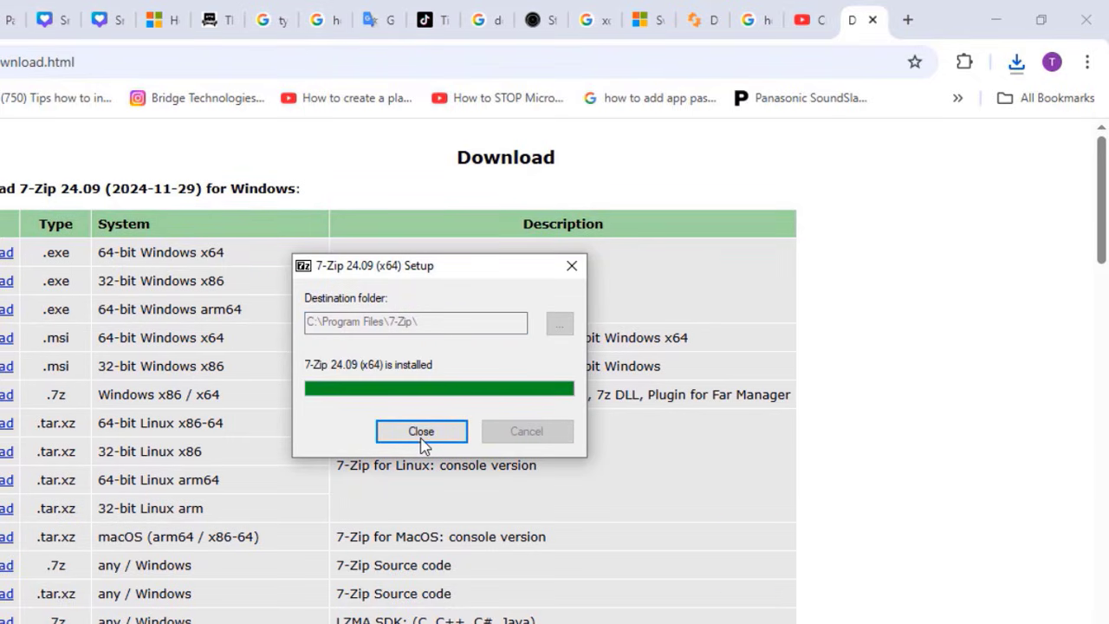
left_click(423, 440)
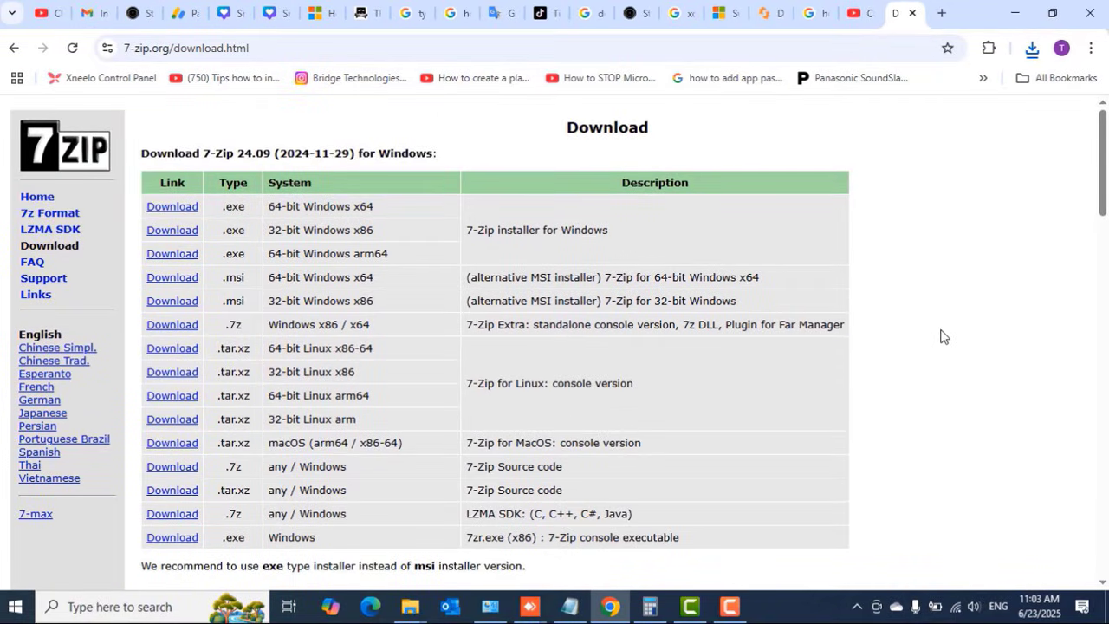
Search for 'winrar download' and open the win-rar.com download page
left_click(289, 52)
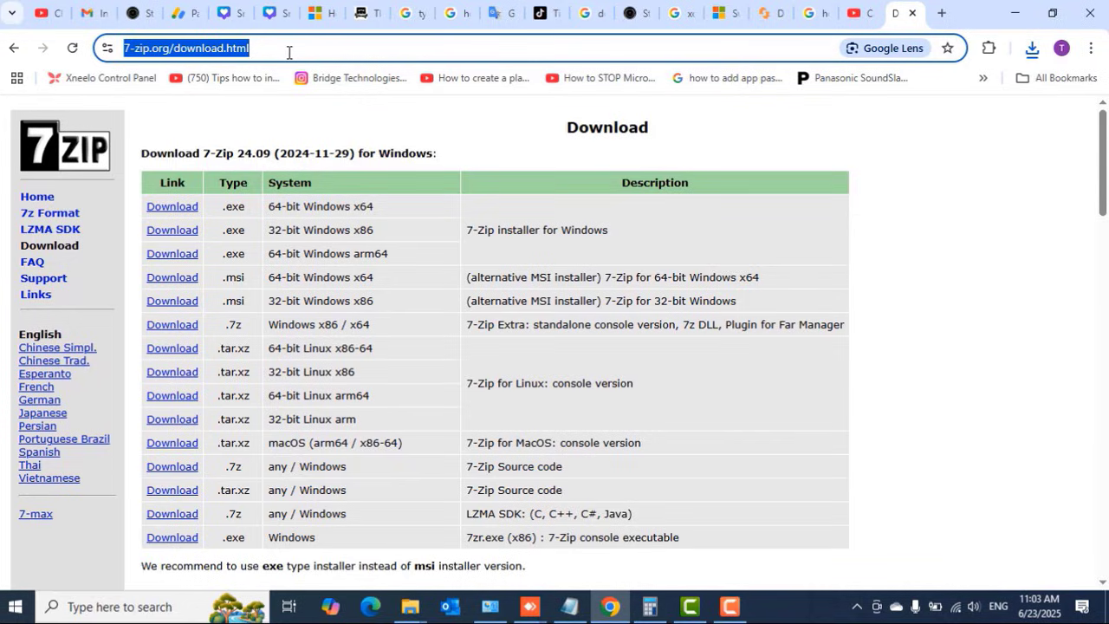
type("winrar")
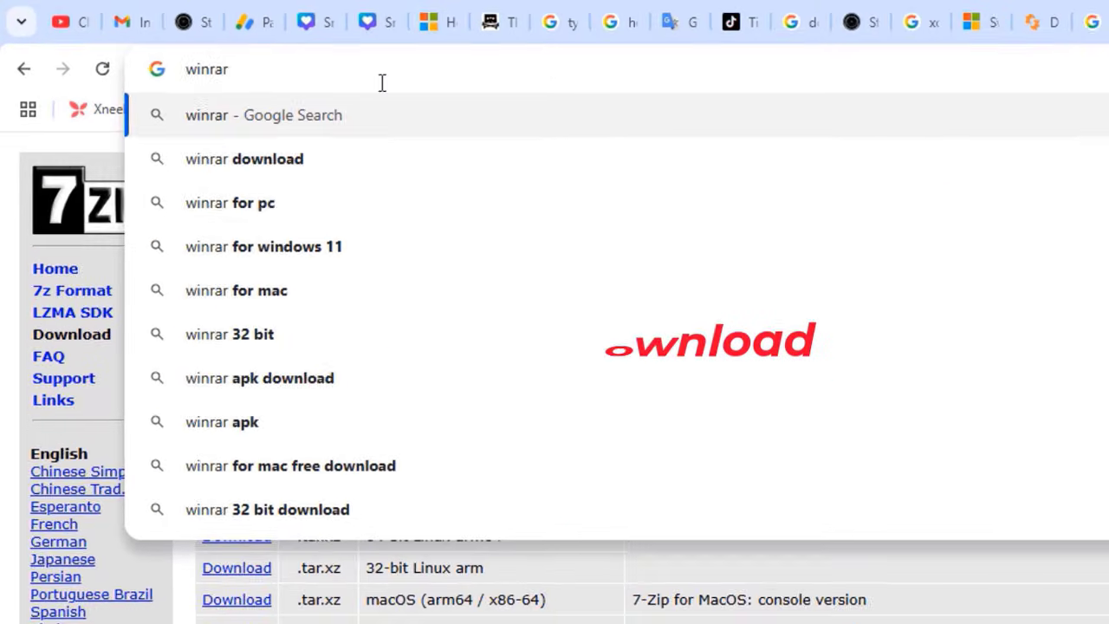
left_click(306, 163)
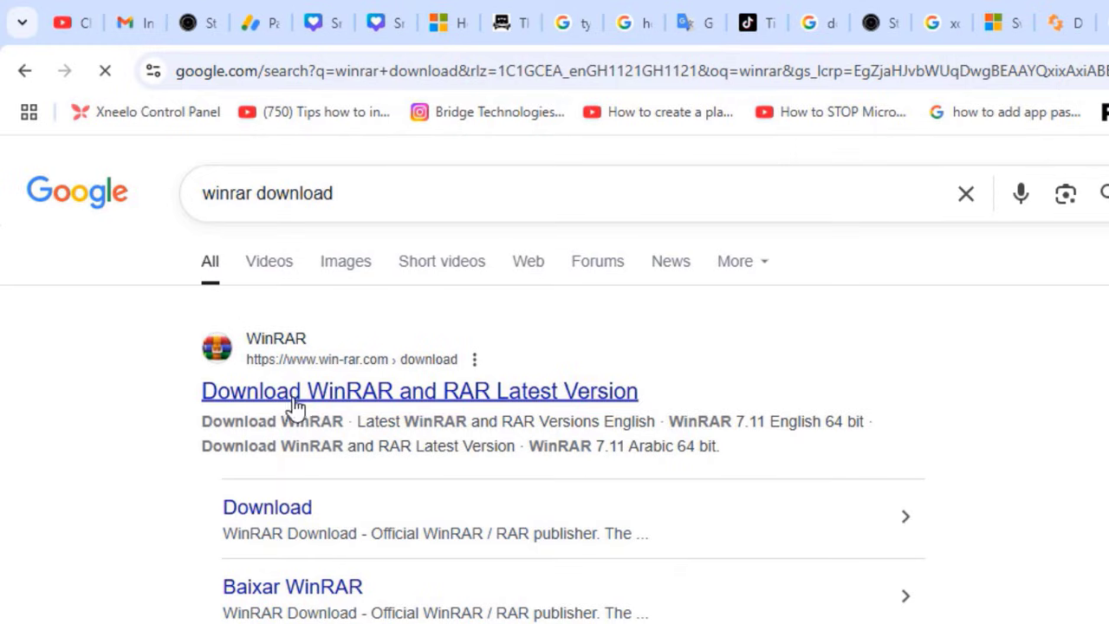
left_click(265, 396)
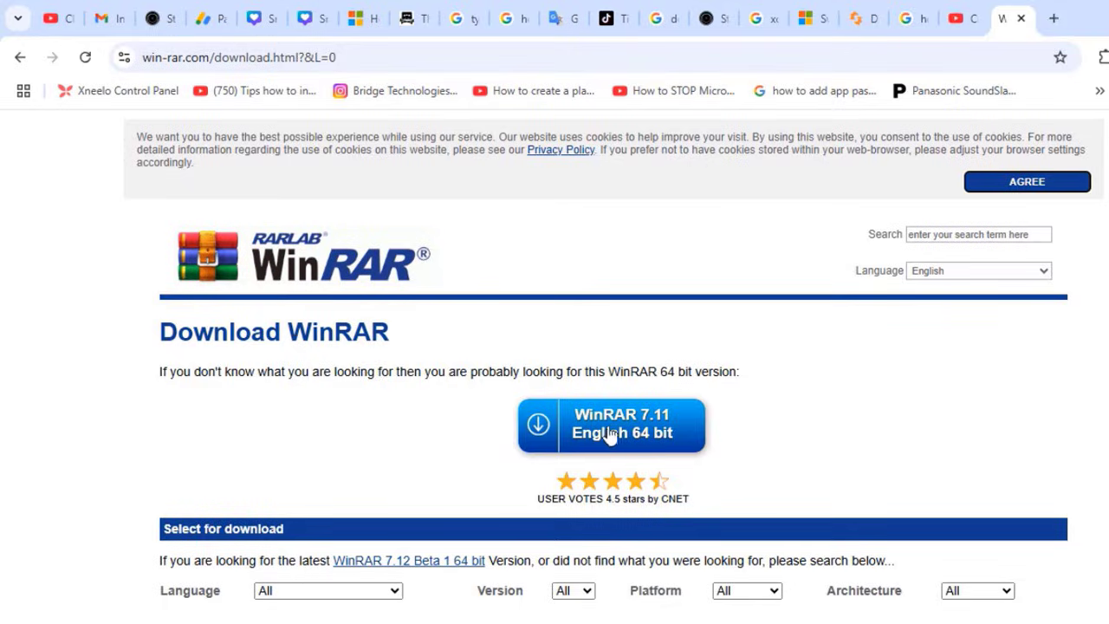
Download and install WinRAR 7.11 English 64 bit, associating all archive formats
left_click(614, 431)
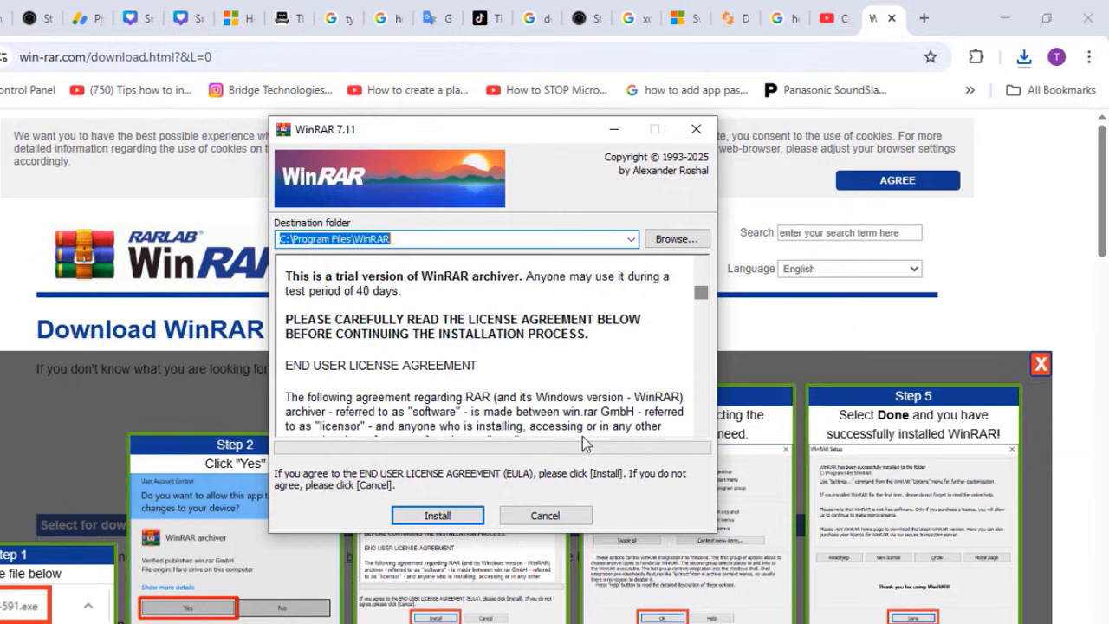
left_click(438, 515)
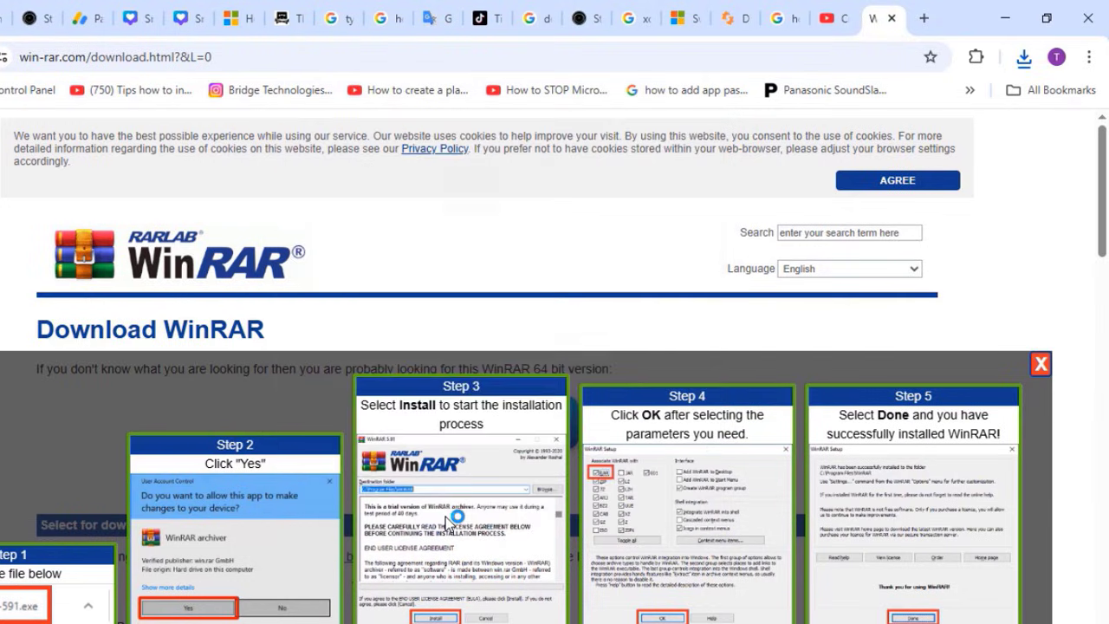
left_click(317, 357)
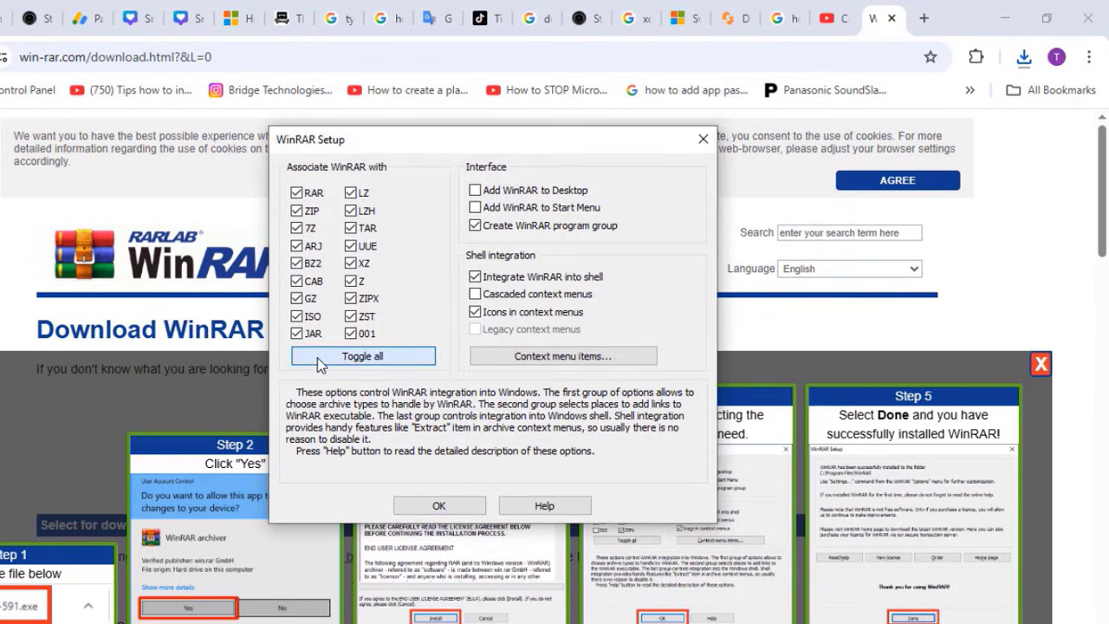
left_click(429, 508)
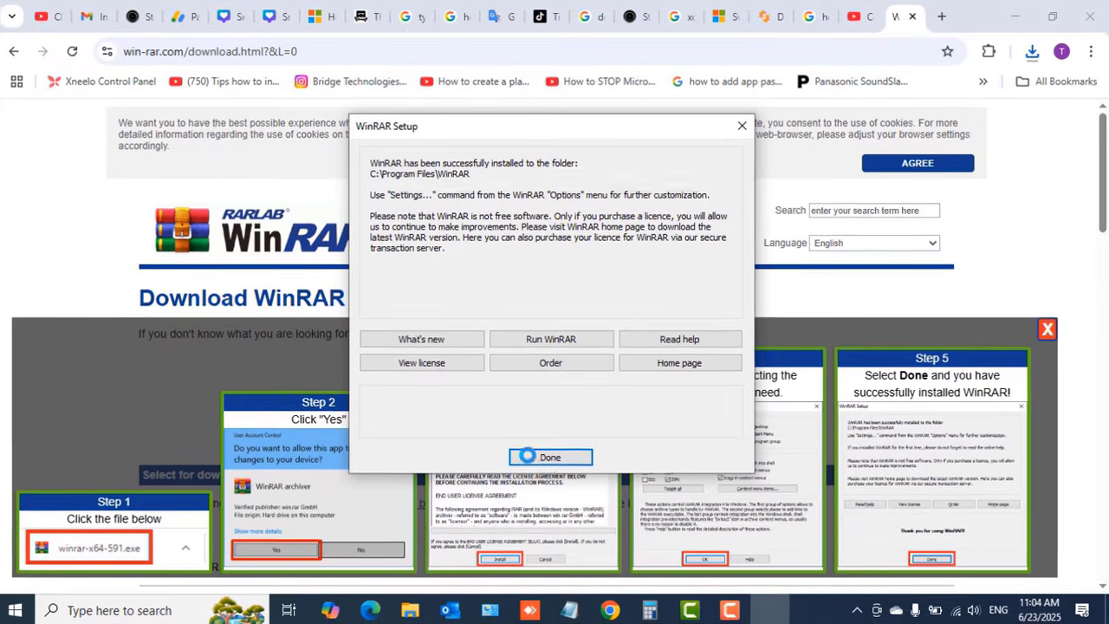
left_click(555, 456)
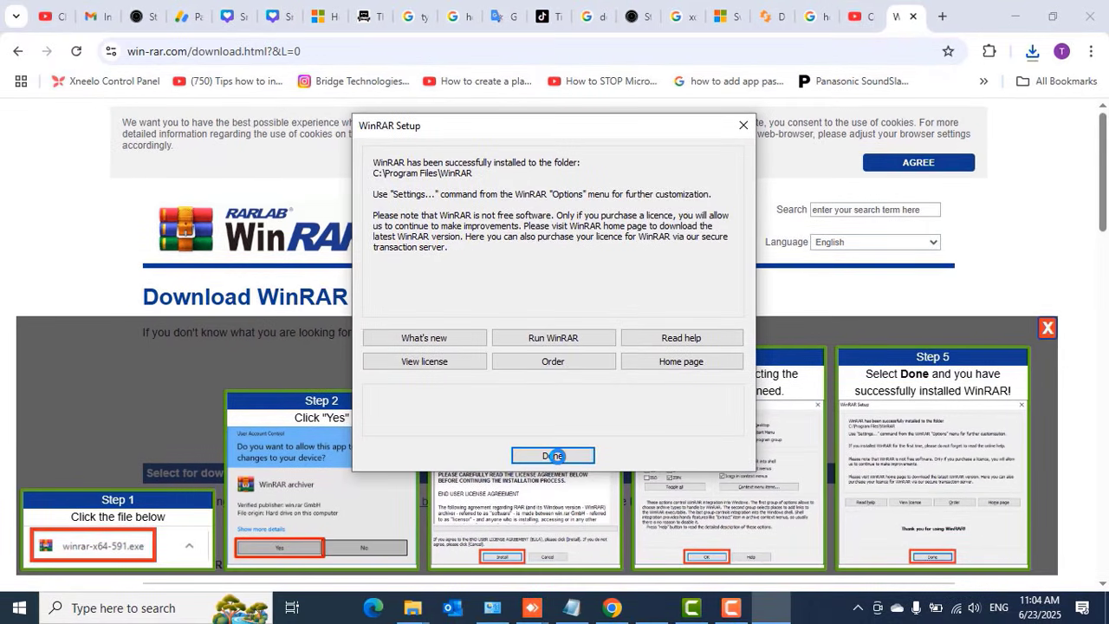
Minimize Chrome, reposition the Docs icon, and look over the files inside Docs
left_click(1014, 15)
left_click_drag(578, 236, 446, 221)
double_click(455, 236)
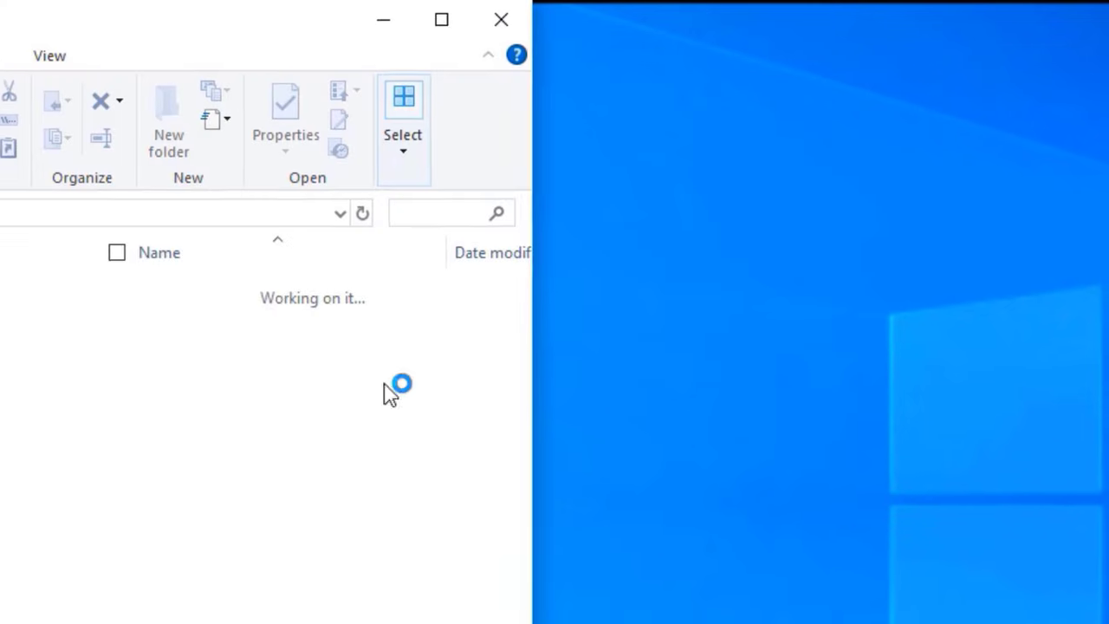
left_click_drag(251, 388, 276, 223)
left_click(338, 431)
Close the Docs window and bring up the 7-Zip submenu for the Docs folder
left_click(519, 17)
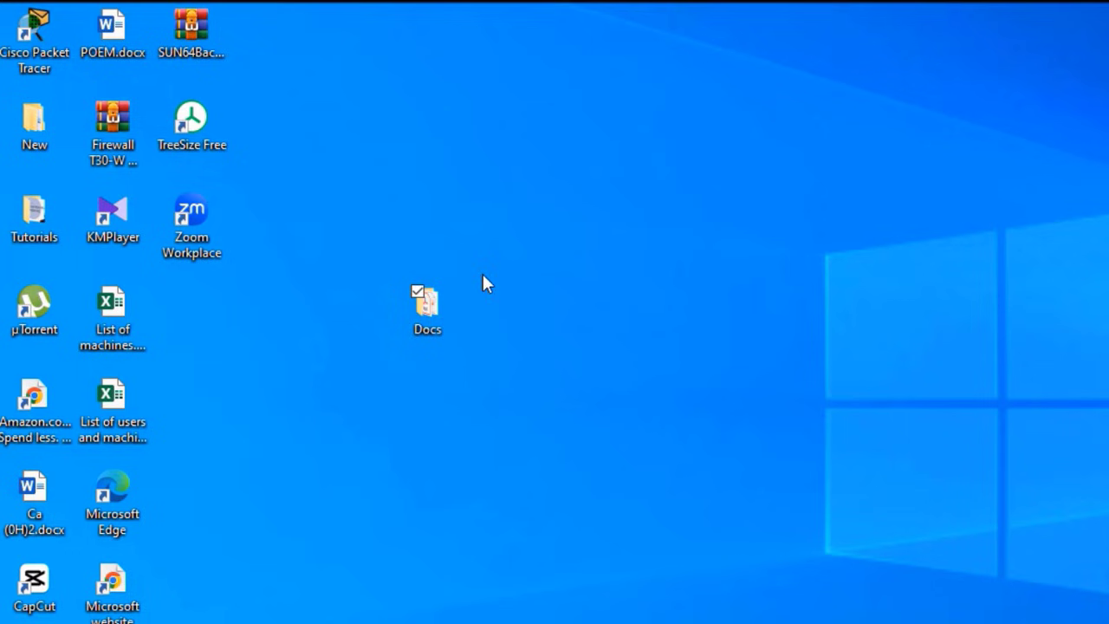
right_click(427, 312)
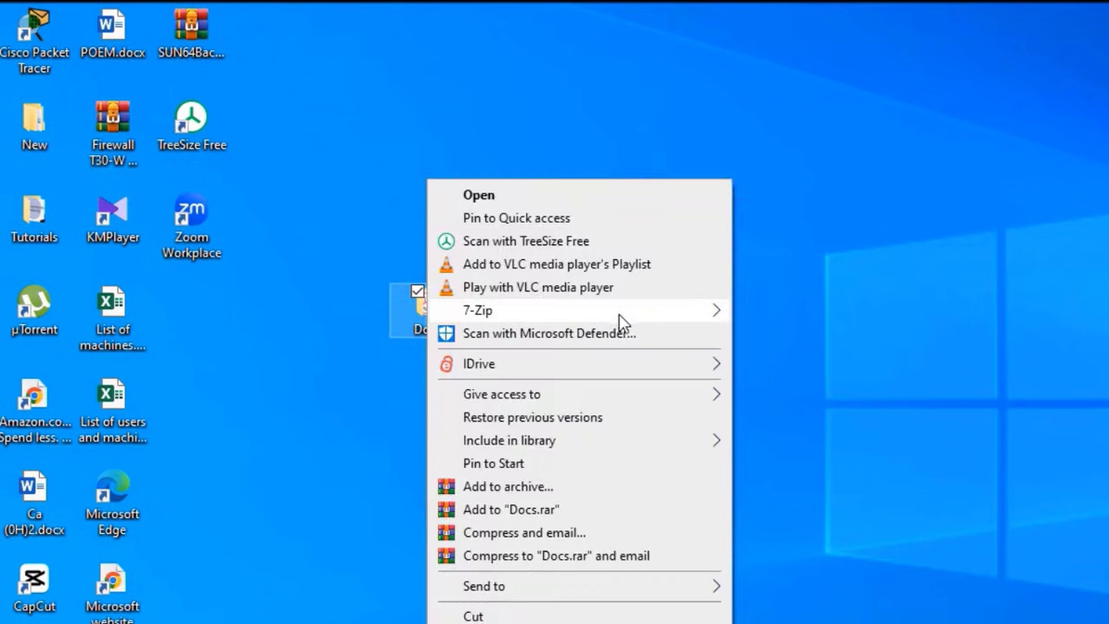
mouse_move(469, 319)
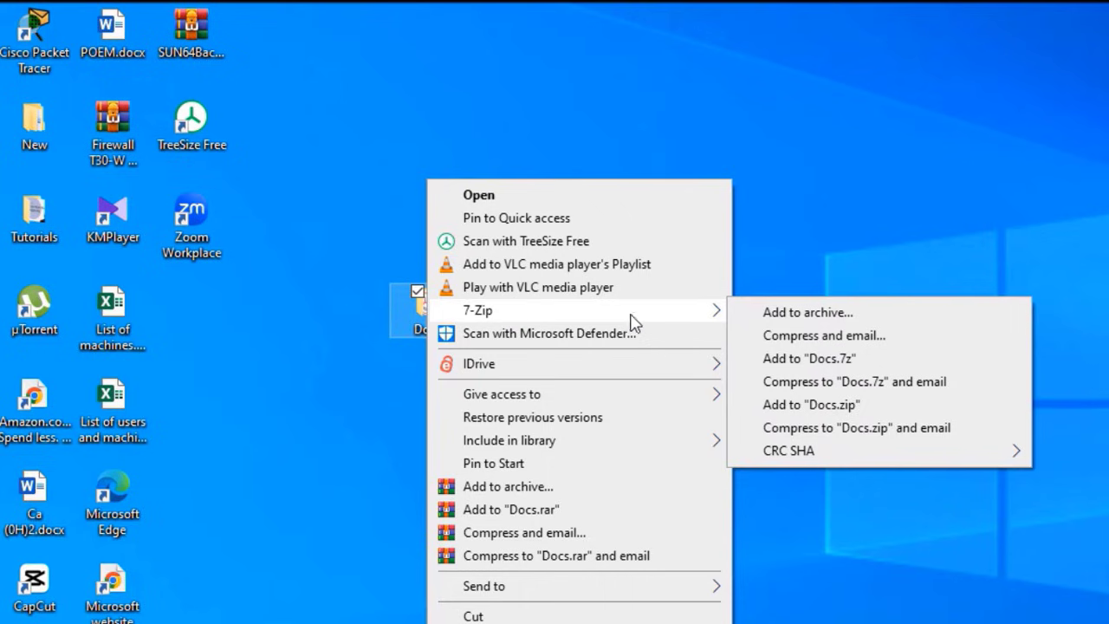
In 7-Zip's Add to Archive for Docs, enter the archive password
left_click(817, 310)
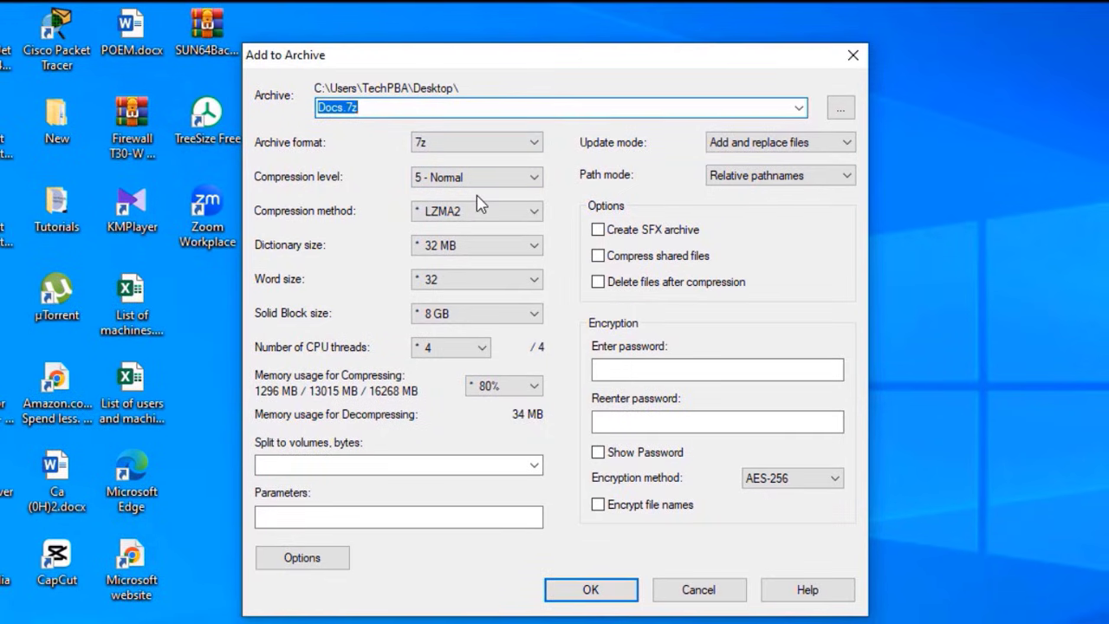
left_click(612, 373)
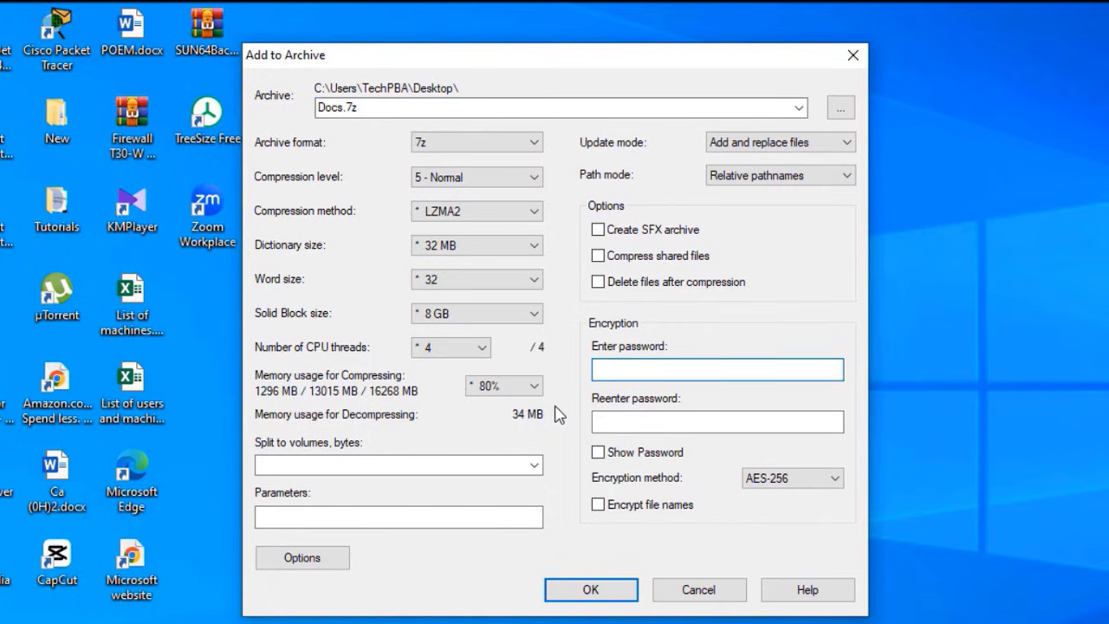
type("*****")
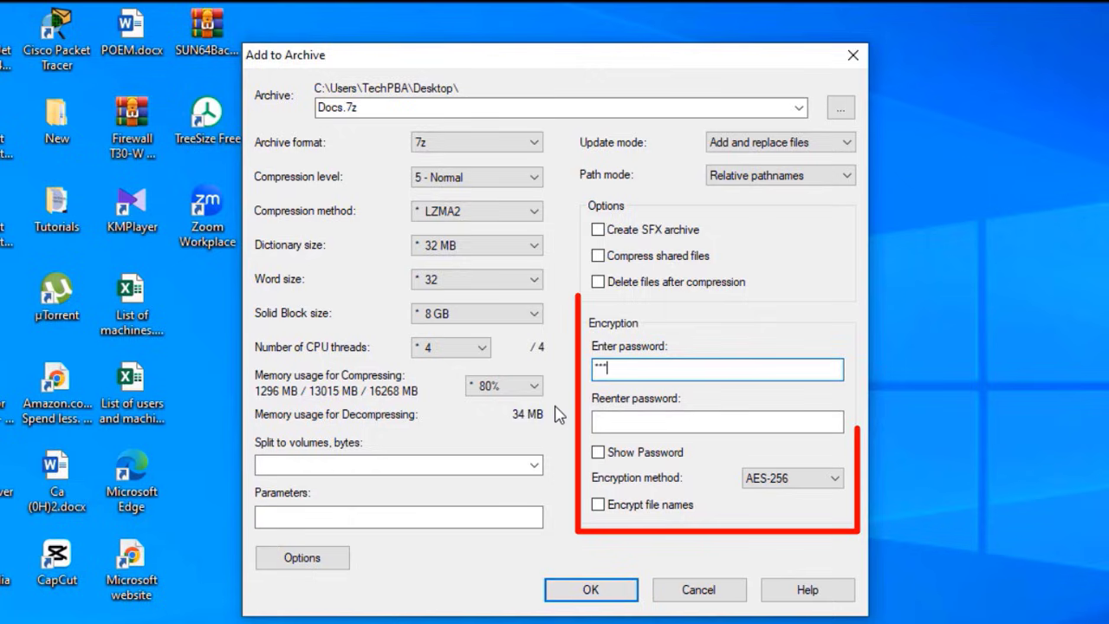
type("**")
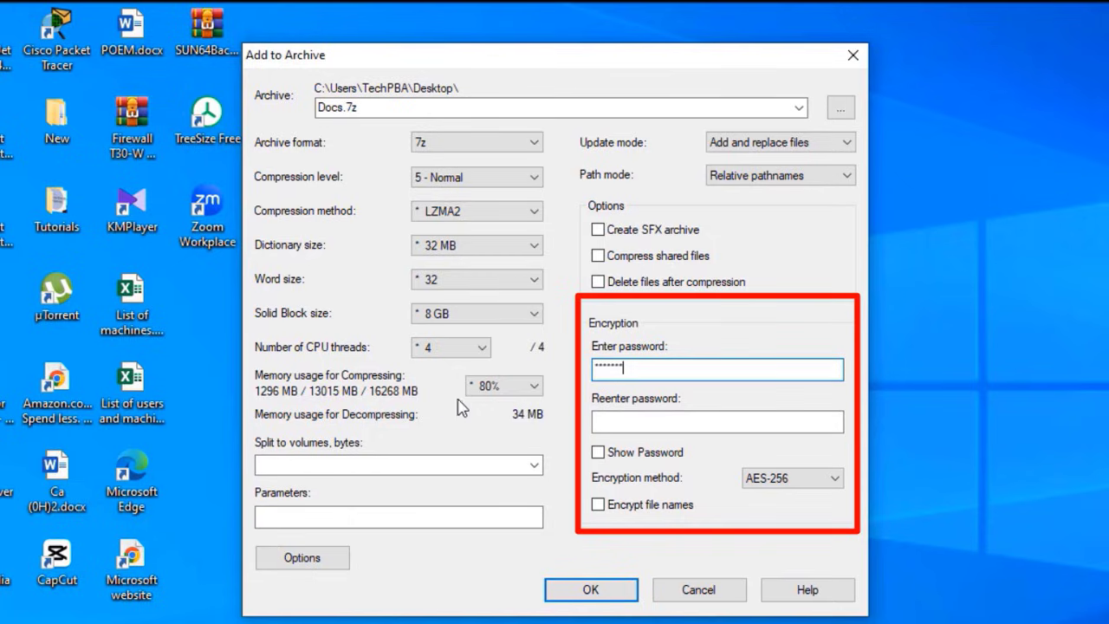
left_click(640, 420)
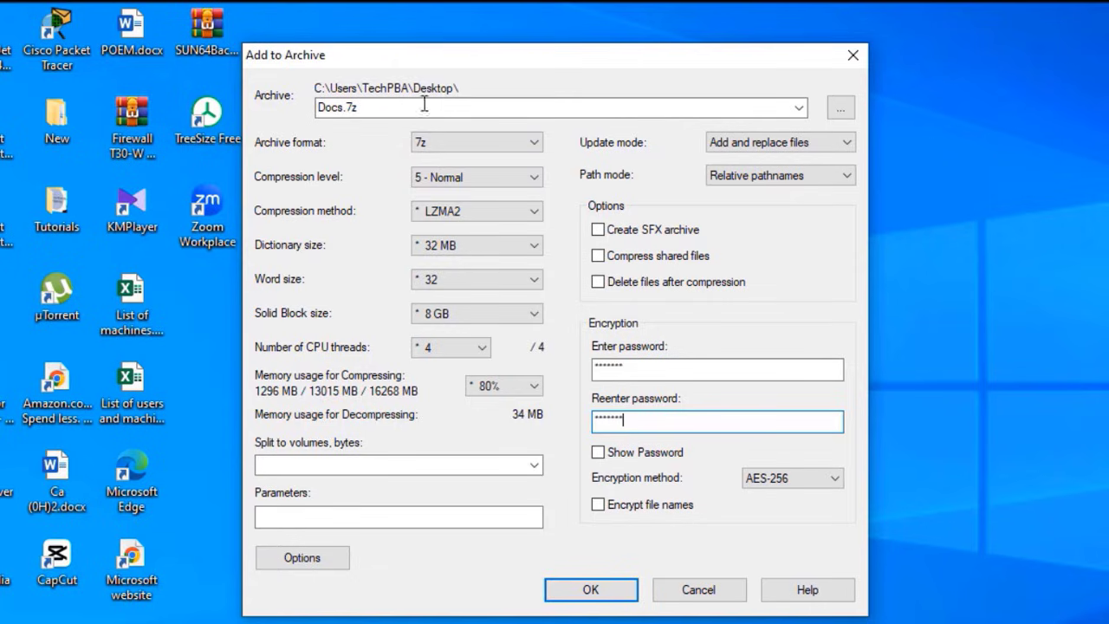
Keep the name Docs.7z and create the encrypted archive on the Desktop
double_click(342, 105)
left_click(342, 106)
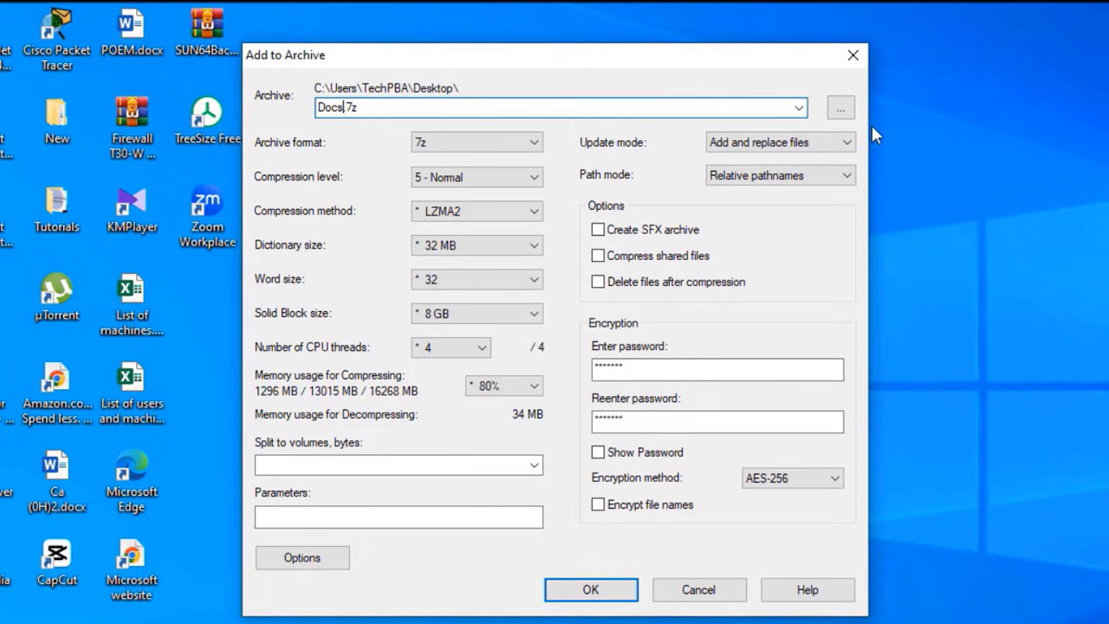
left_click(797, 110)
left_click(798, 109)
left_click(590, 589)
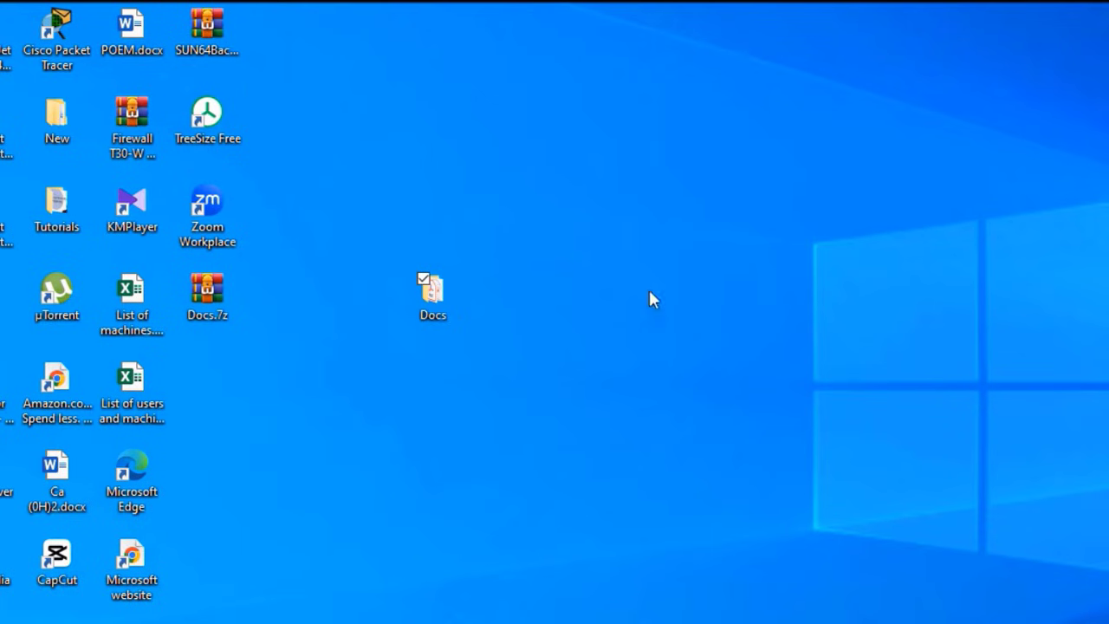
left_click(211, 291)
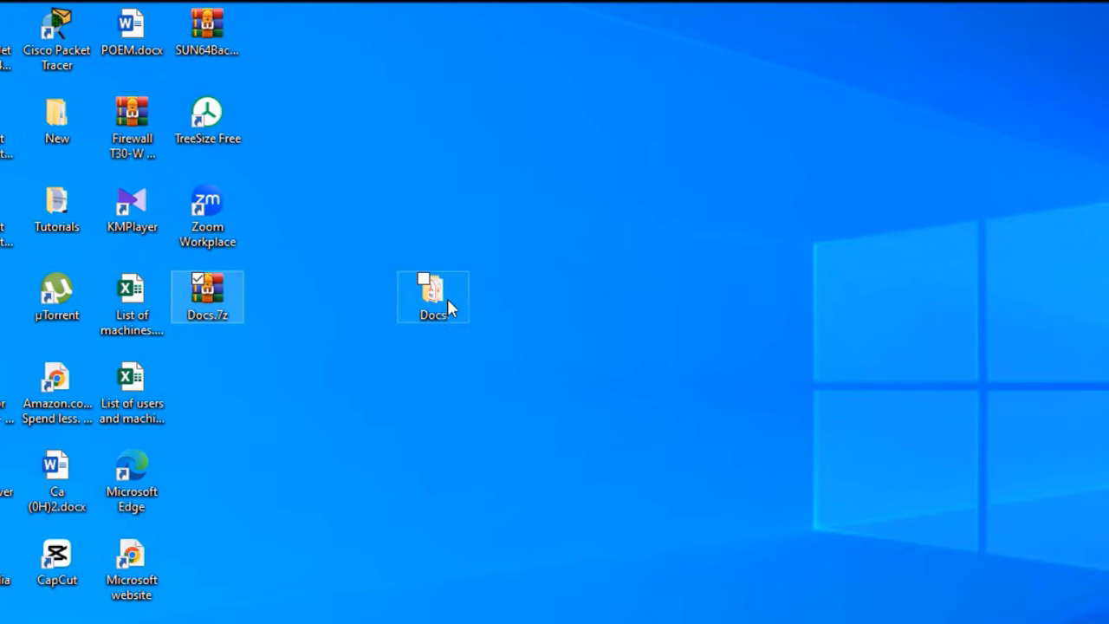
right_click(433, 299)
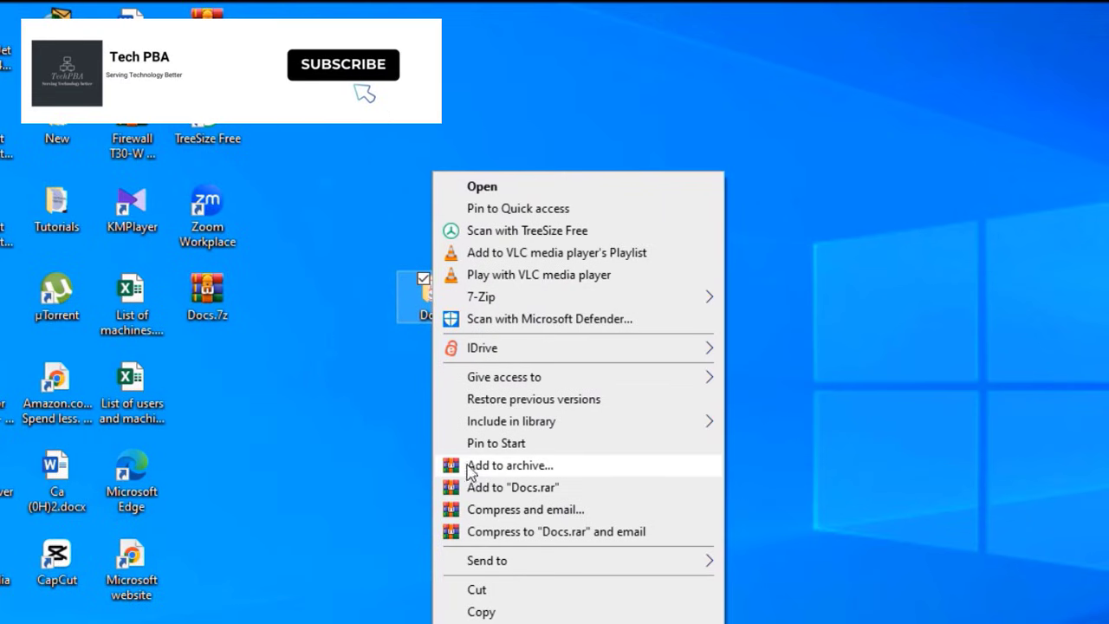
left_click(535, 468)
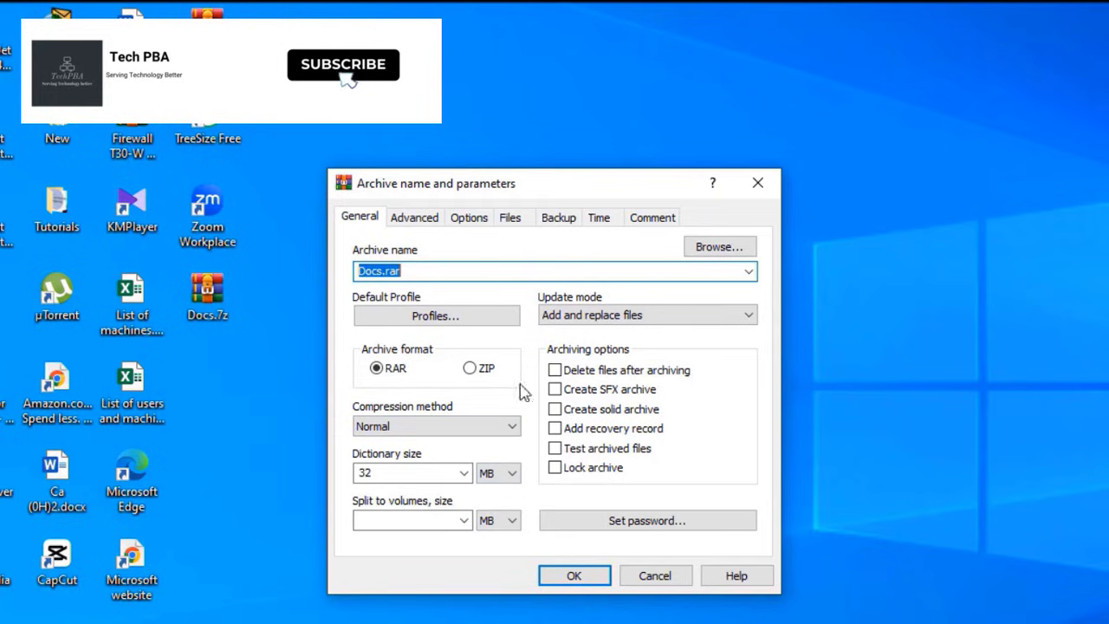
left_click(378, 369)
left_click(470, 371)
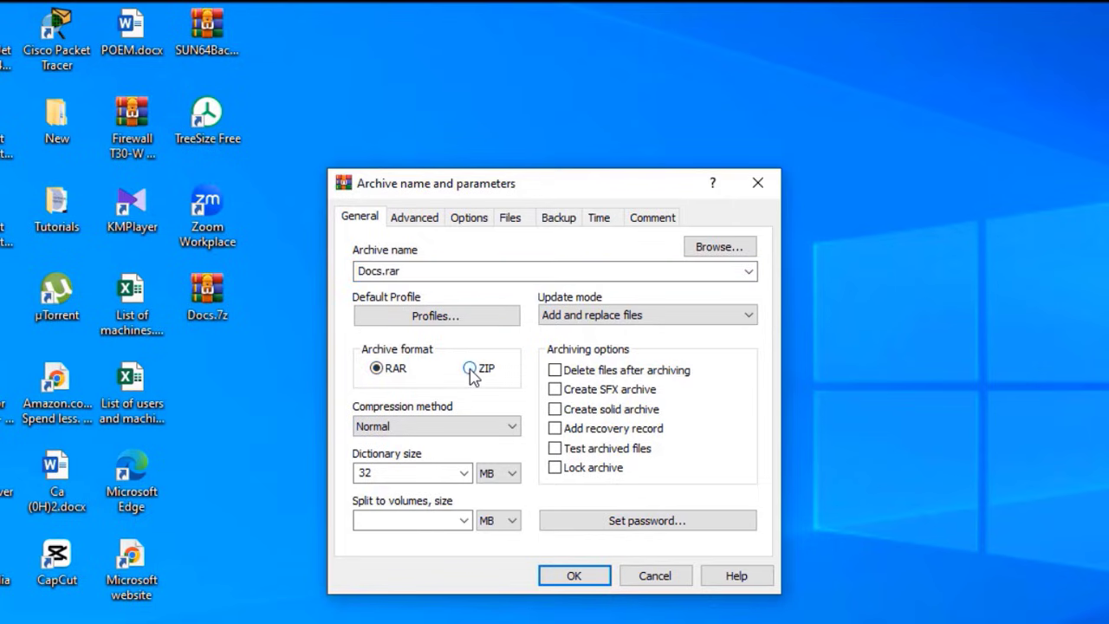
left_click(376, 368)
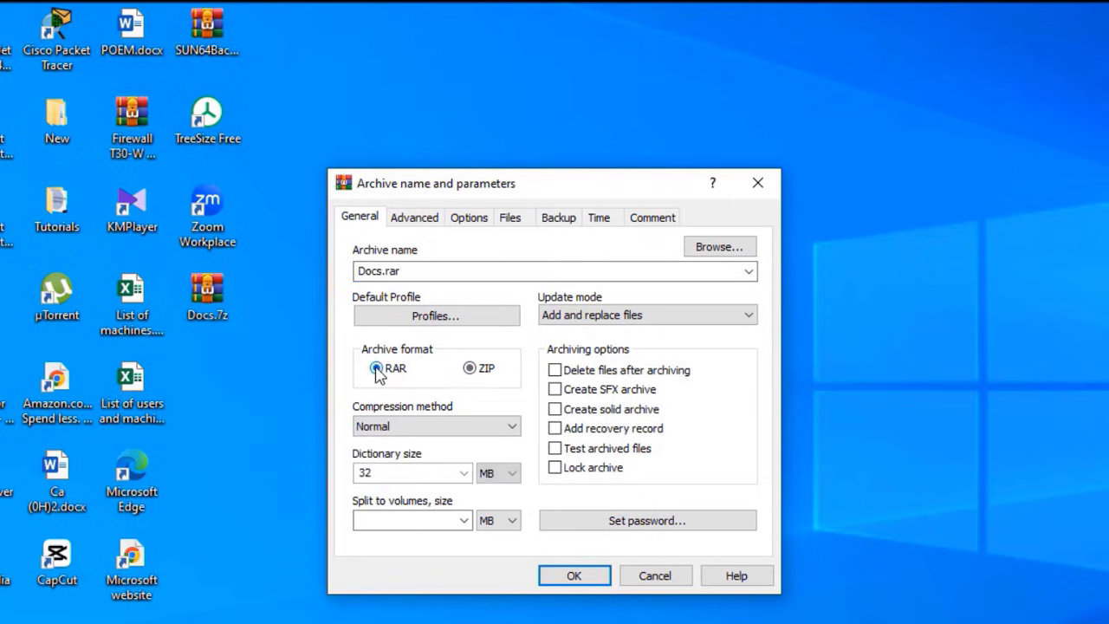
left_click(642, 524)
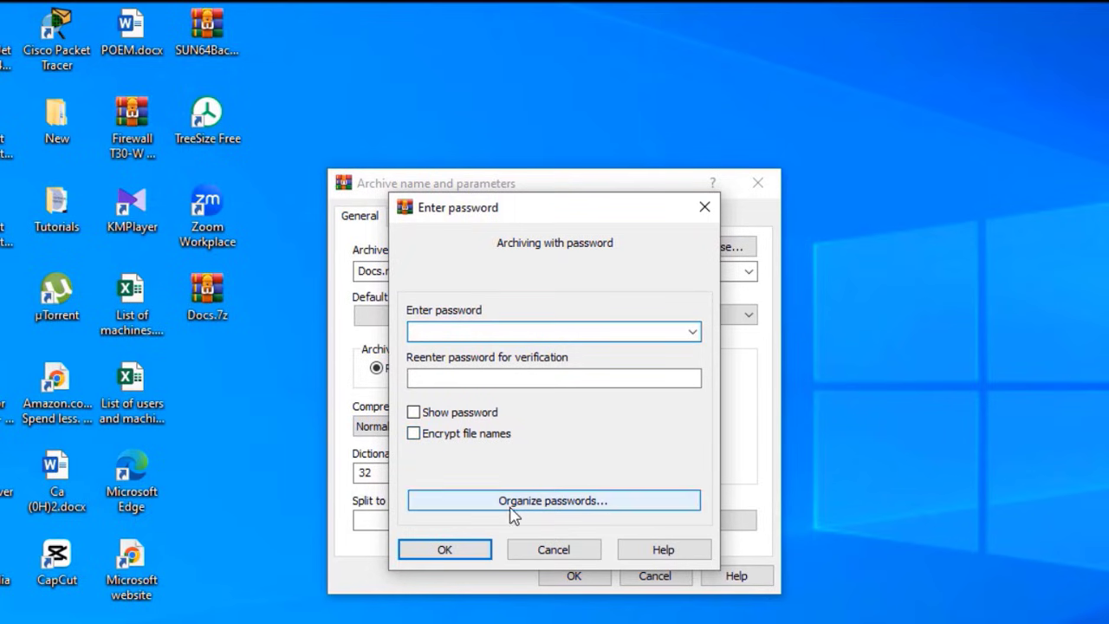
left_click(553, 551)
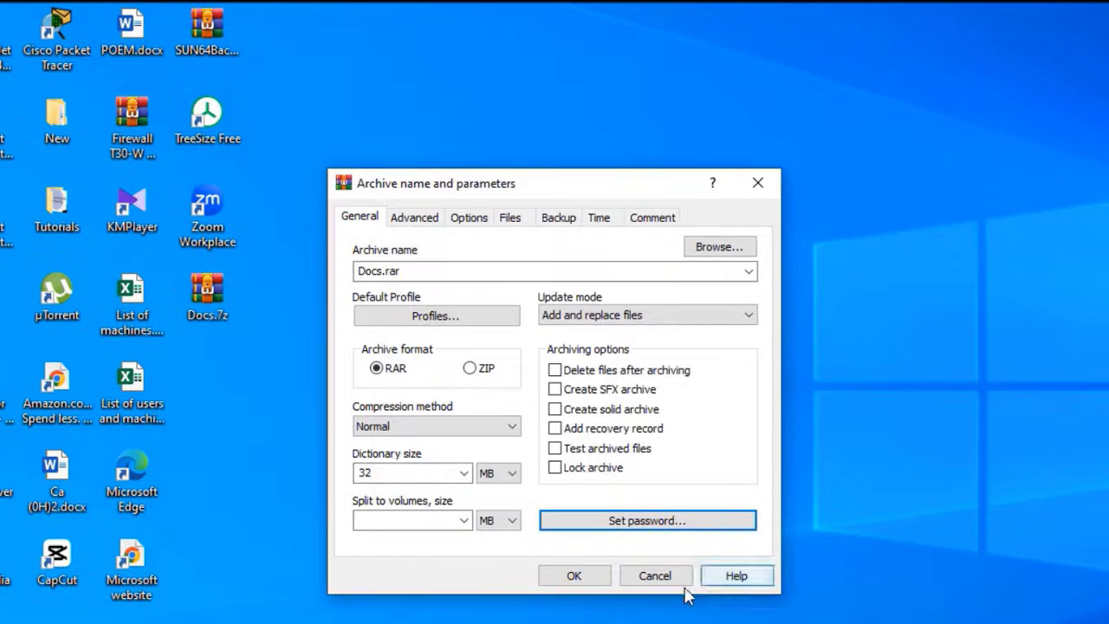
left_click(655, 576)
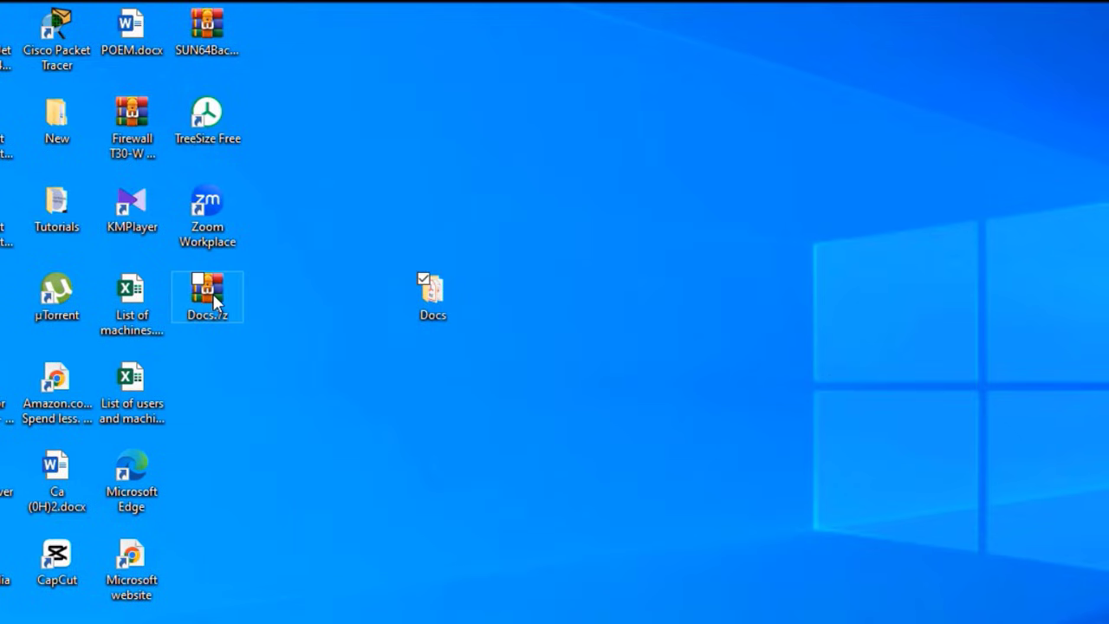
Open Docs.7z in WinRAR and list the four files in its Docs folder
left_click(213, 293)
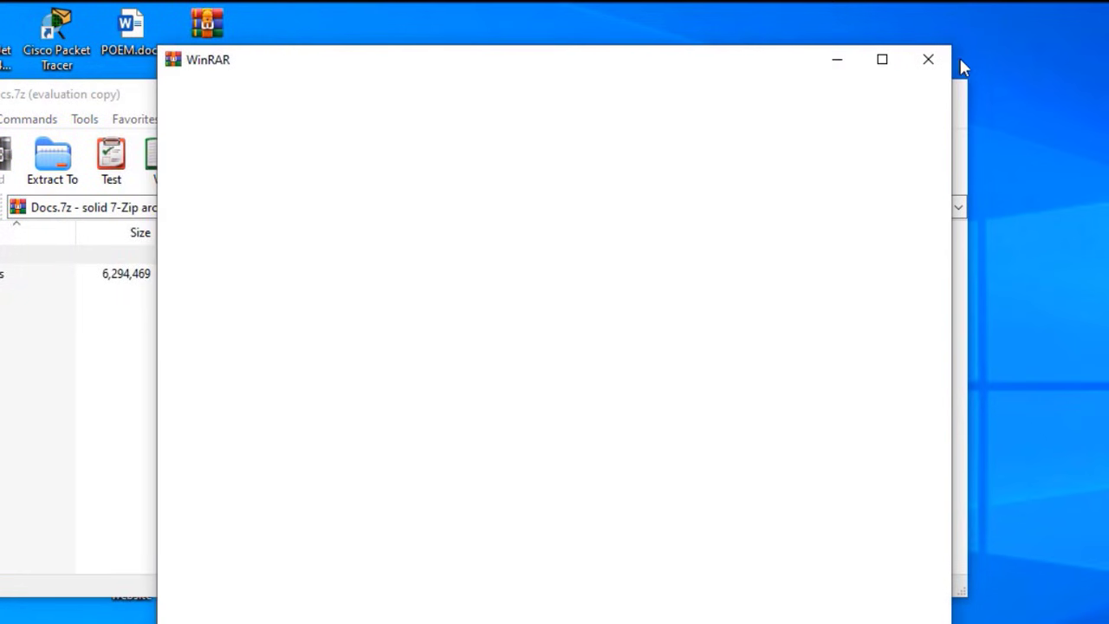
left_click(931, 63)
left_click_drag(256, 86, 440, 54)
double_click(176, 237)
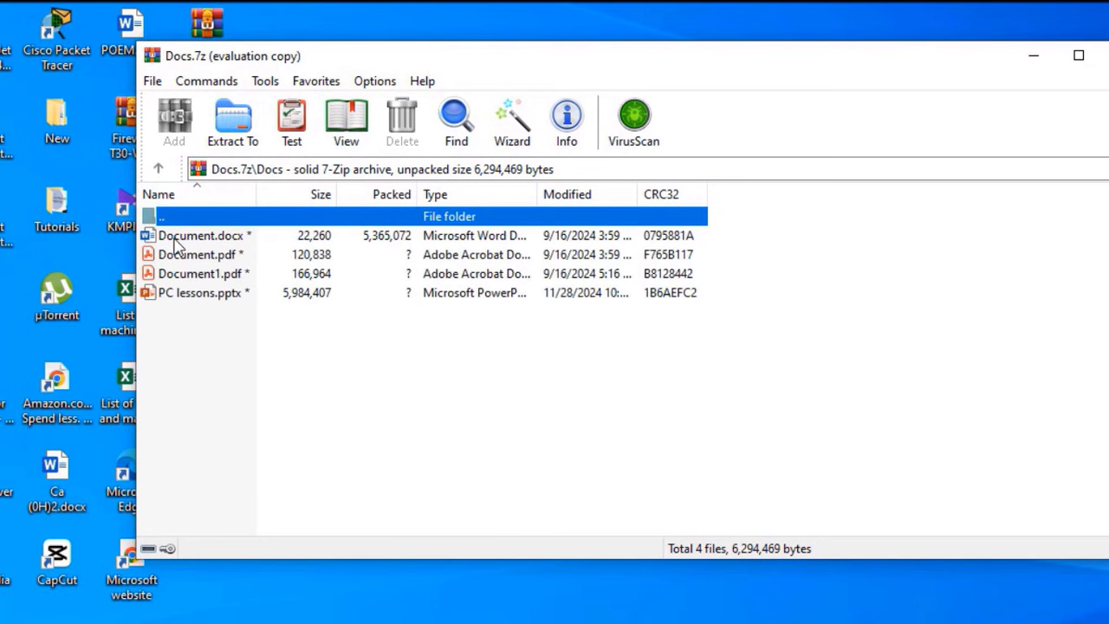
left_click(212, 330)
key("ctrl+a")
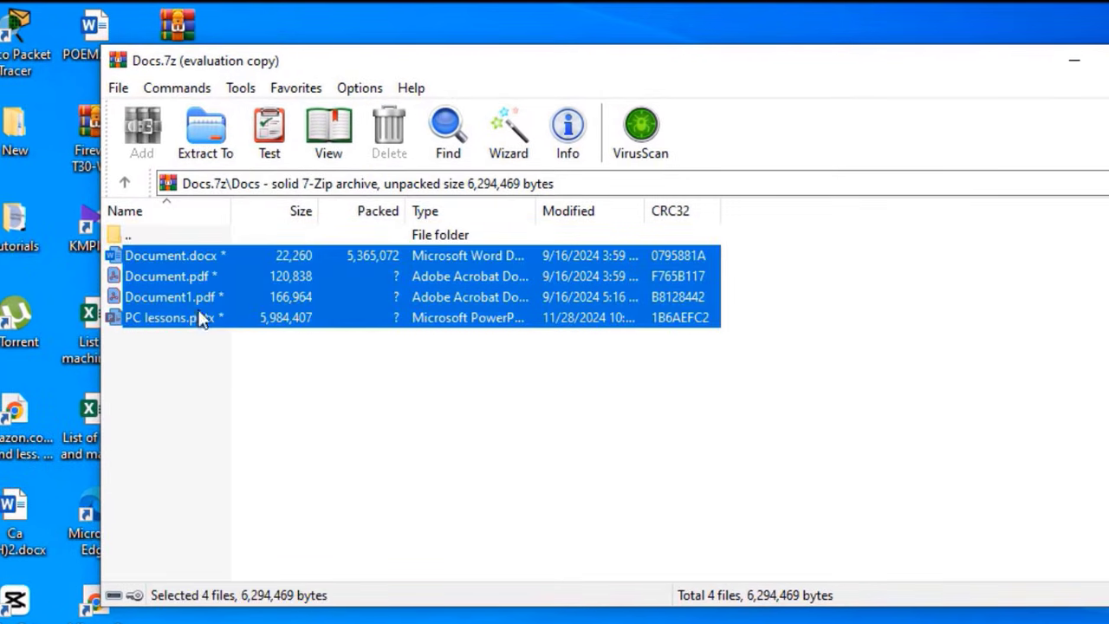
left_click(232, 423)
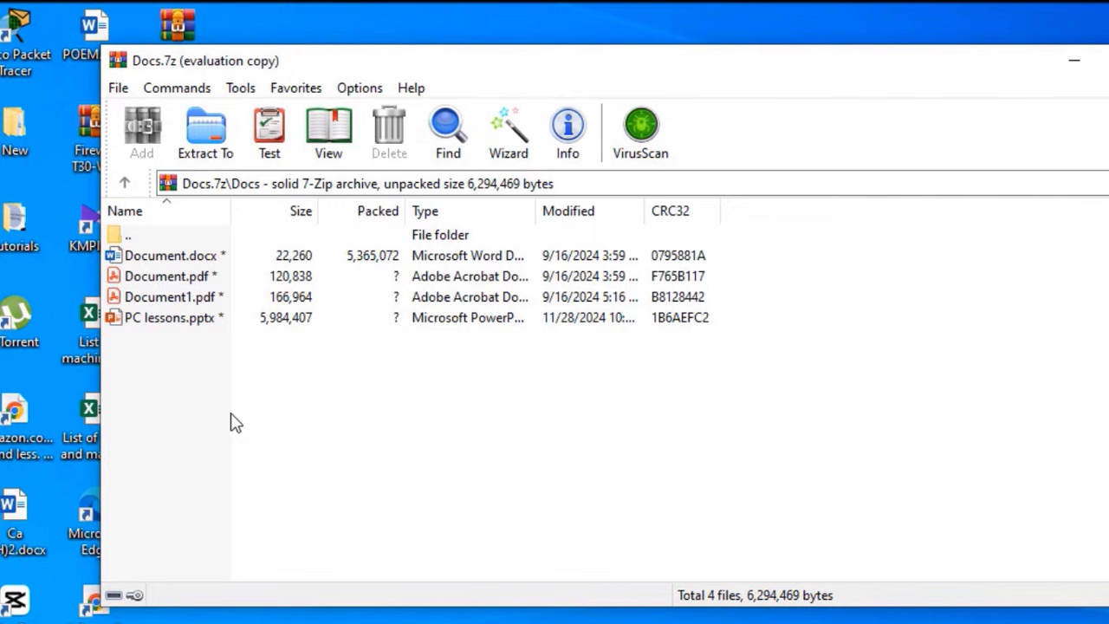
Try extracting Document.docx with a wrong password and dismiss the checksum error
double_click(161, 259)
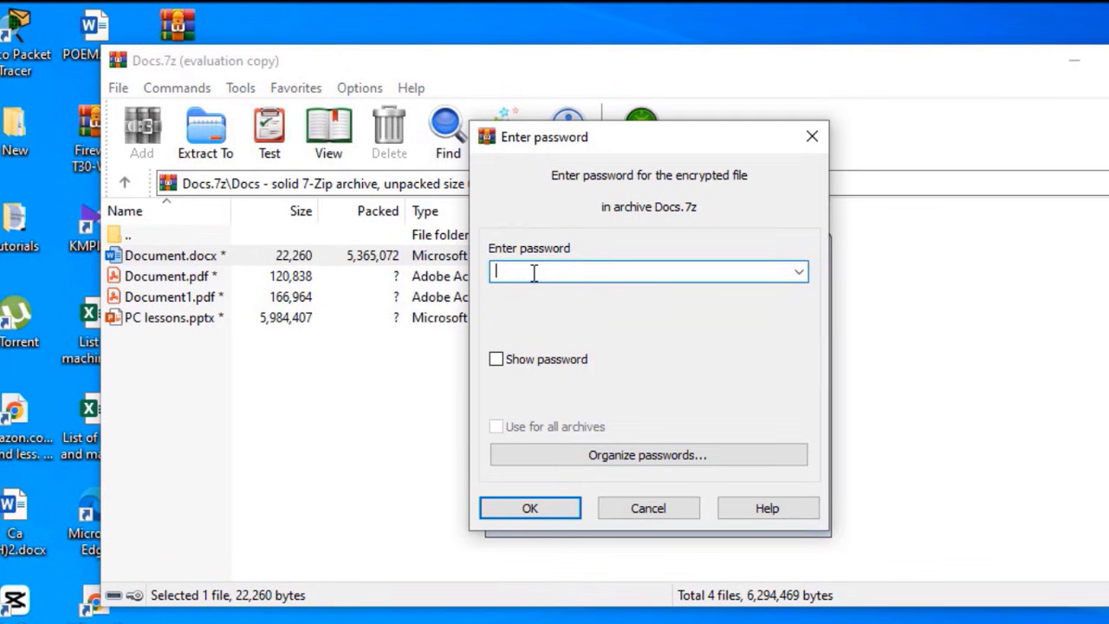
type("12345678")
left_click(530, 509)
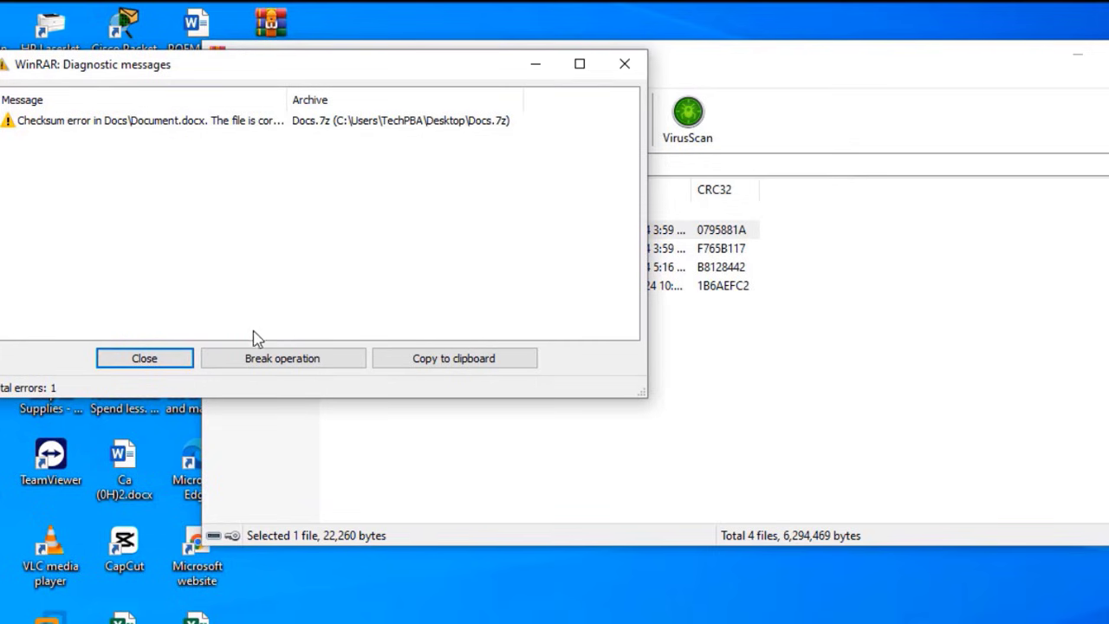
left_click(145, 361)
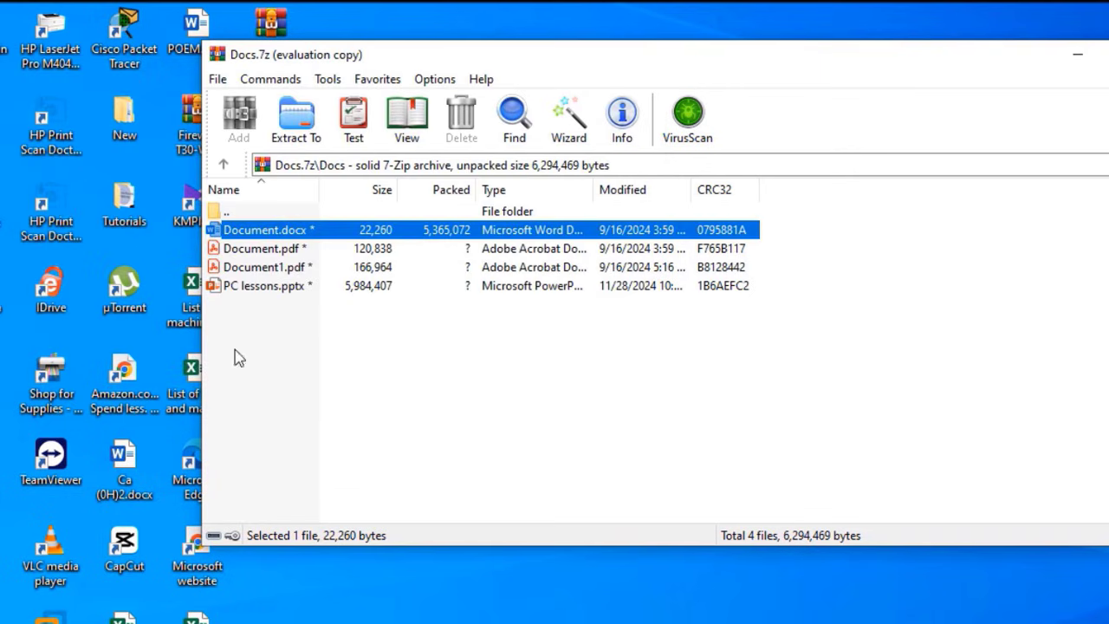
Reopen Document.docx, enter the correct archive password, verify it, and extract
double_click(265, 234)
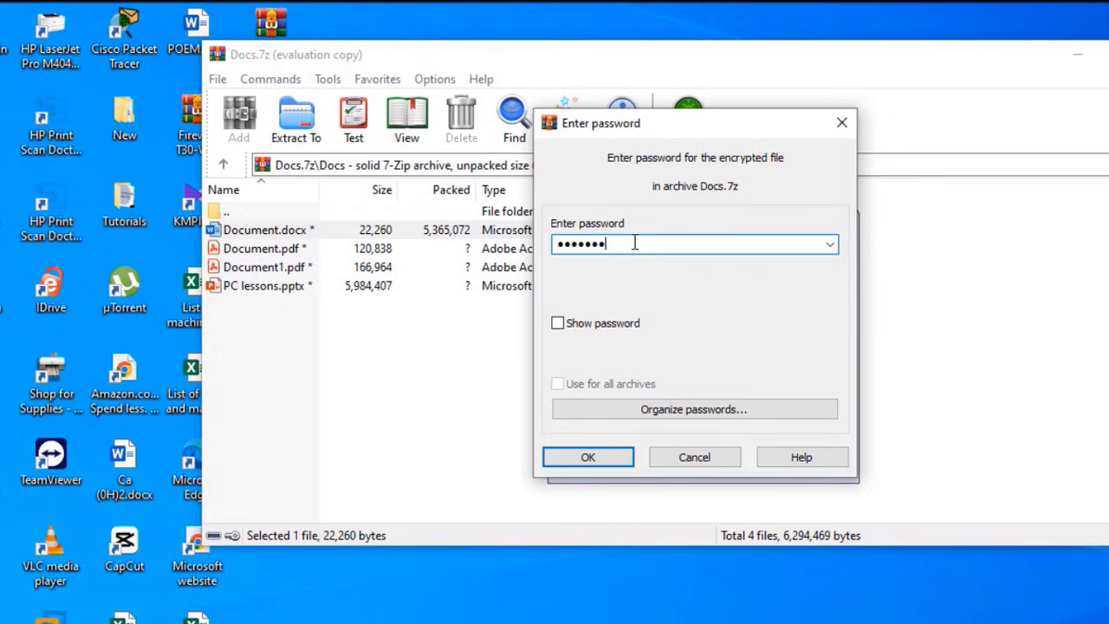
left_click_drag(633, 243, 457, 243)
type("1")
type("bc1234")
left_click(558, 323)
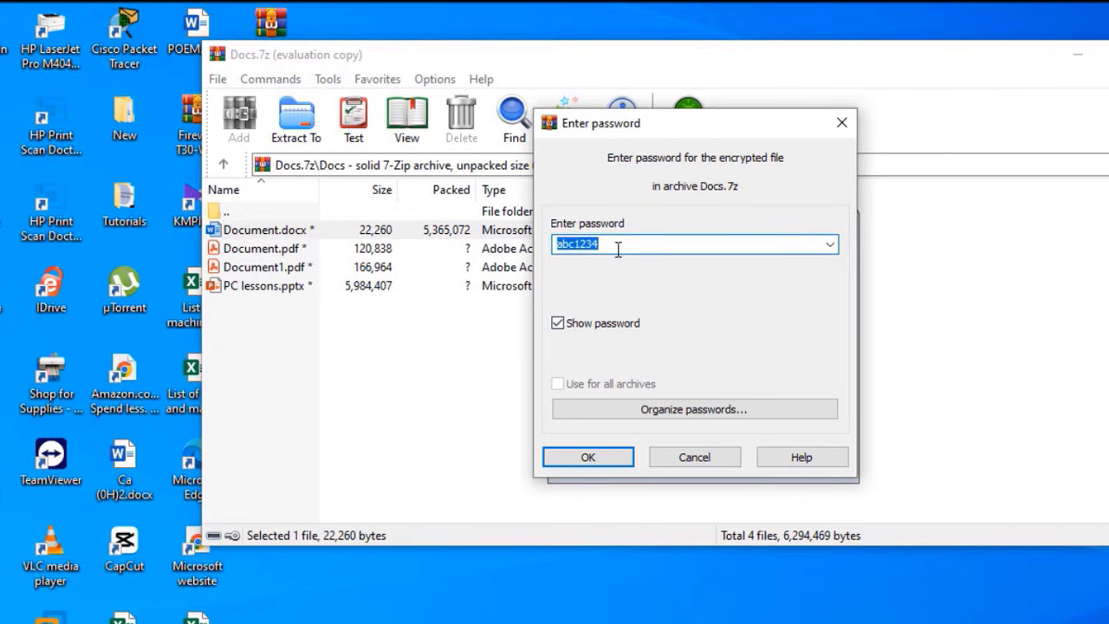
left_click(558, 323)
left_click(585, 459)
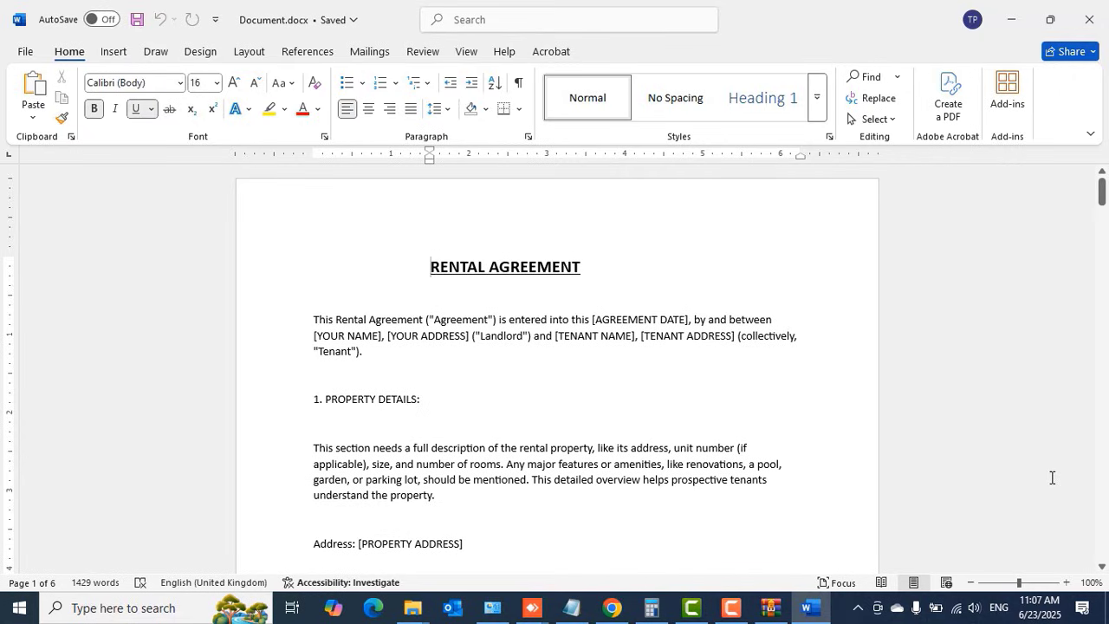
Close Word after reviewing the Rental Agreement document
left_click(1093, 16)
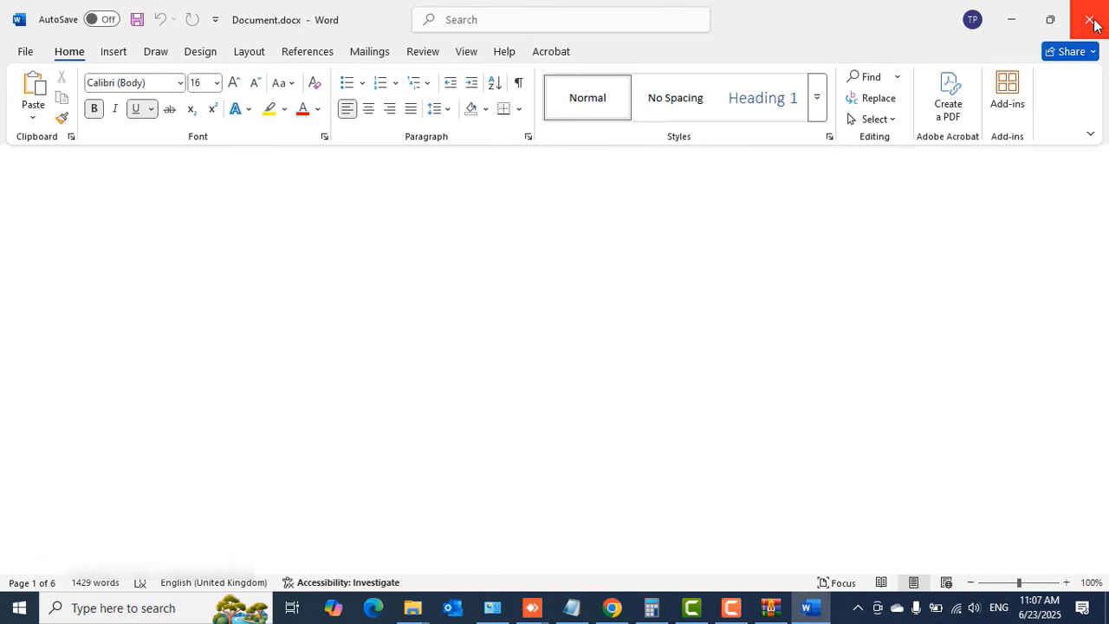
Cancel password prompts for Document1.pdf and PC lessons.pptx, then close the archive window
double_click(257, 222)
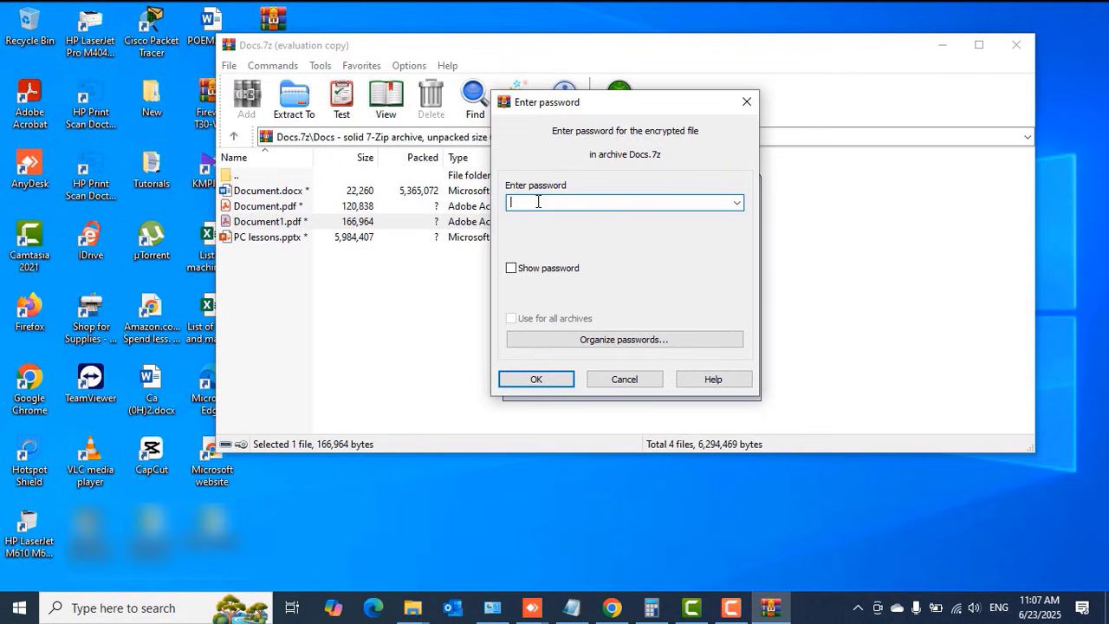
left_click(598, 380)
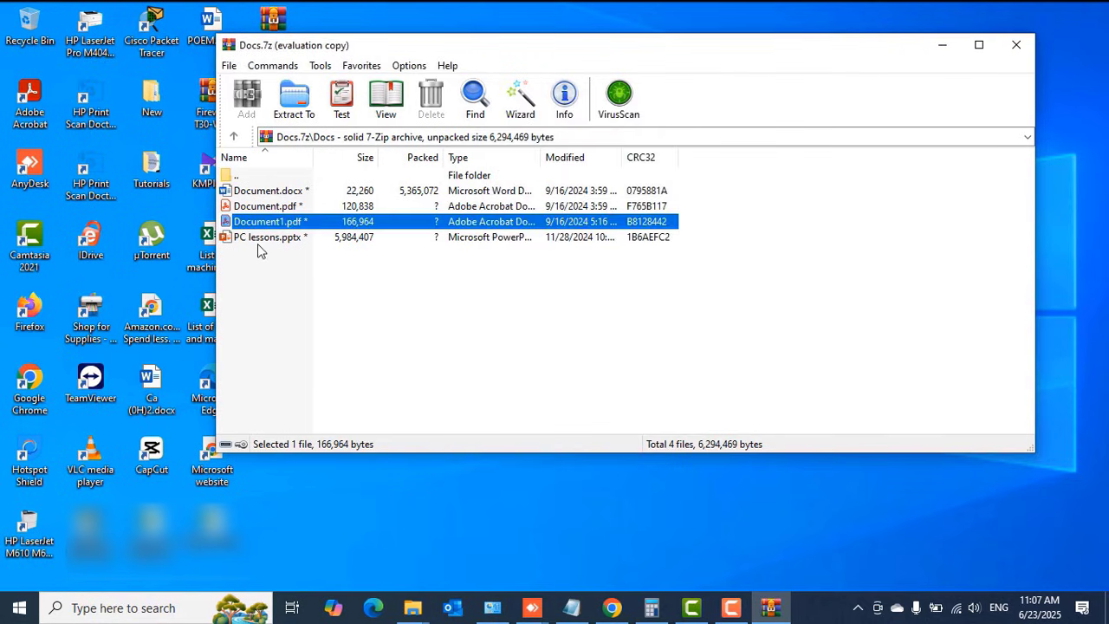
left_click(265, 239)
double_click(265, 239)
left_click(649, 377)
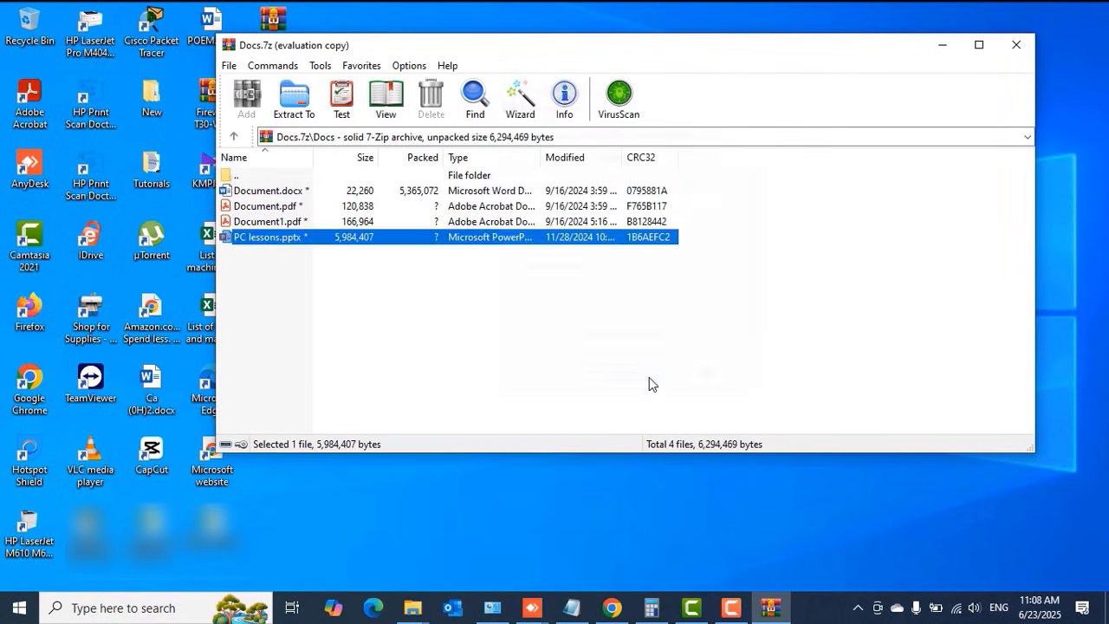
left_click(1013, 47)
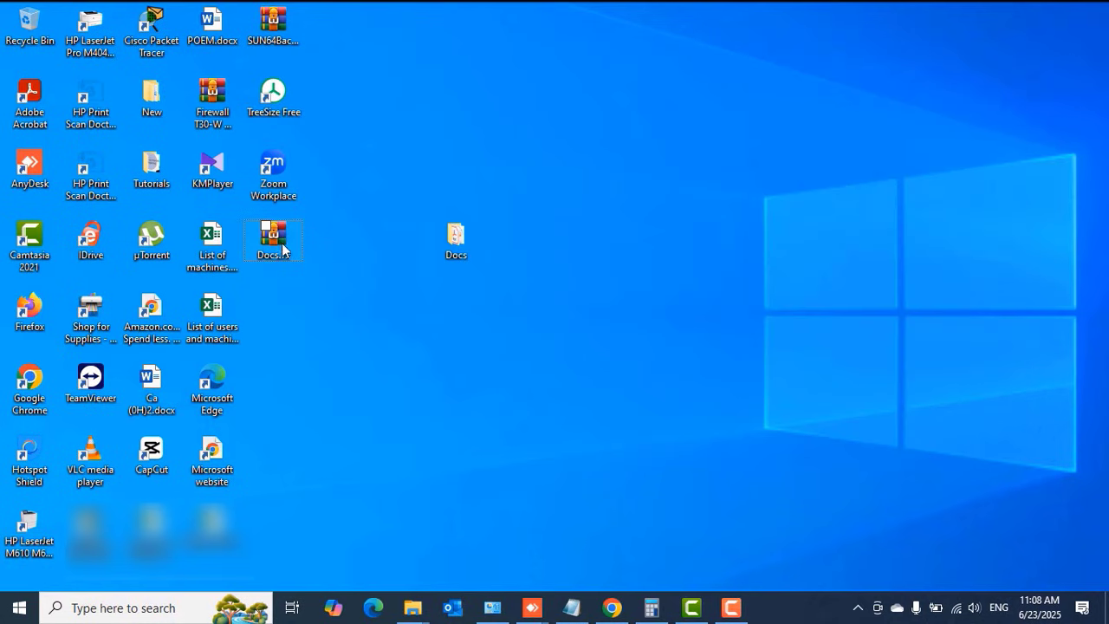
Reopen Docs.7z, unlock Document.pdf with the password, view it in Acrobat, and close it
double_click(275, 246)
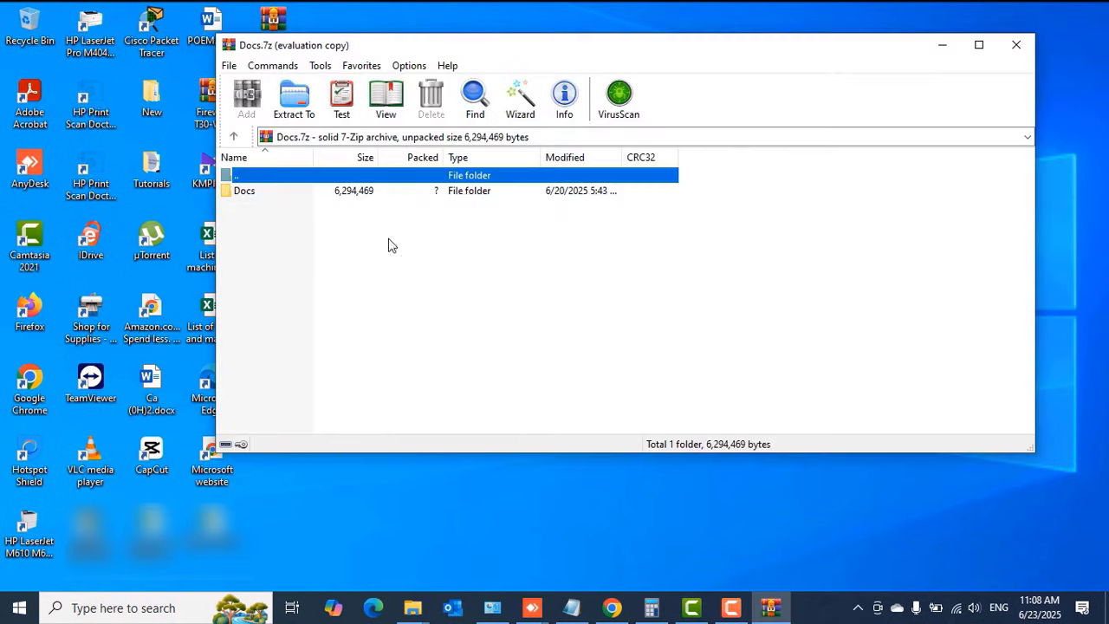
double_click(265, 196)
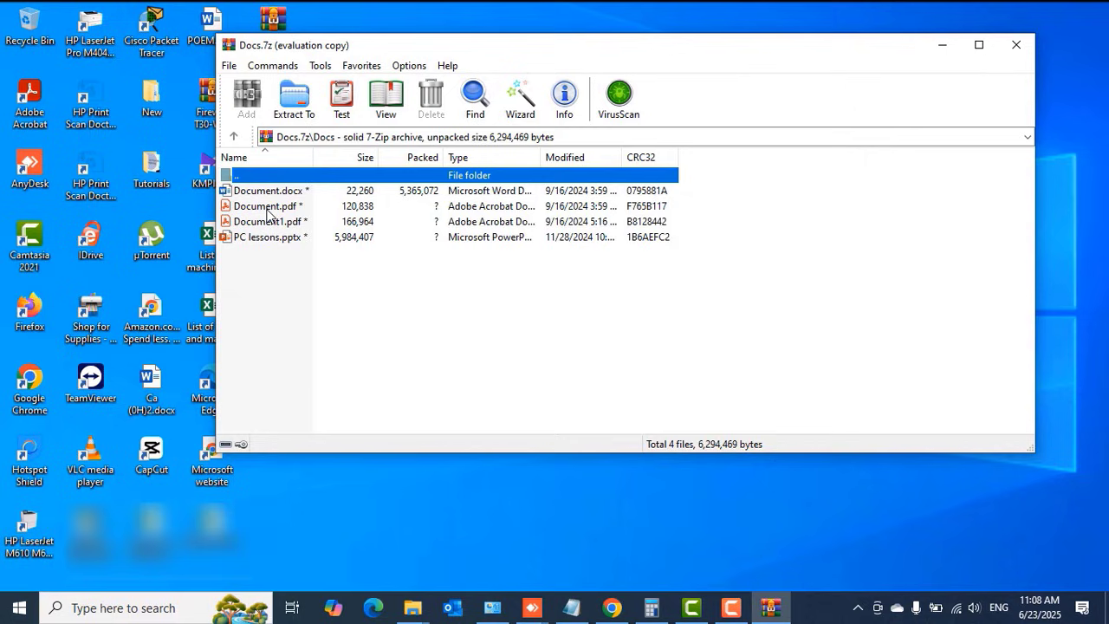
double_click(266, 206)
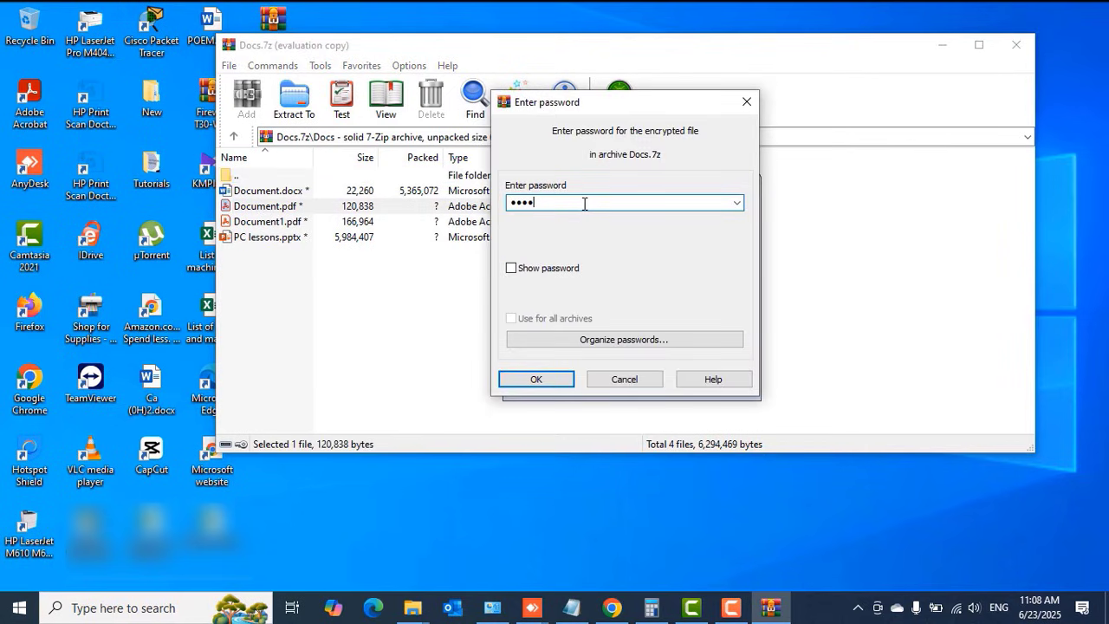
left_click(528, 382)
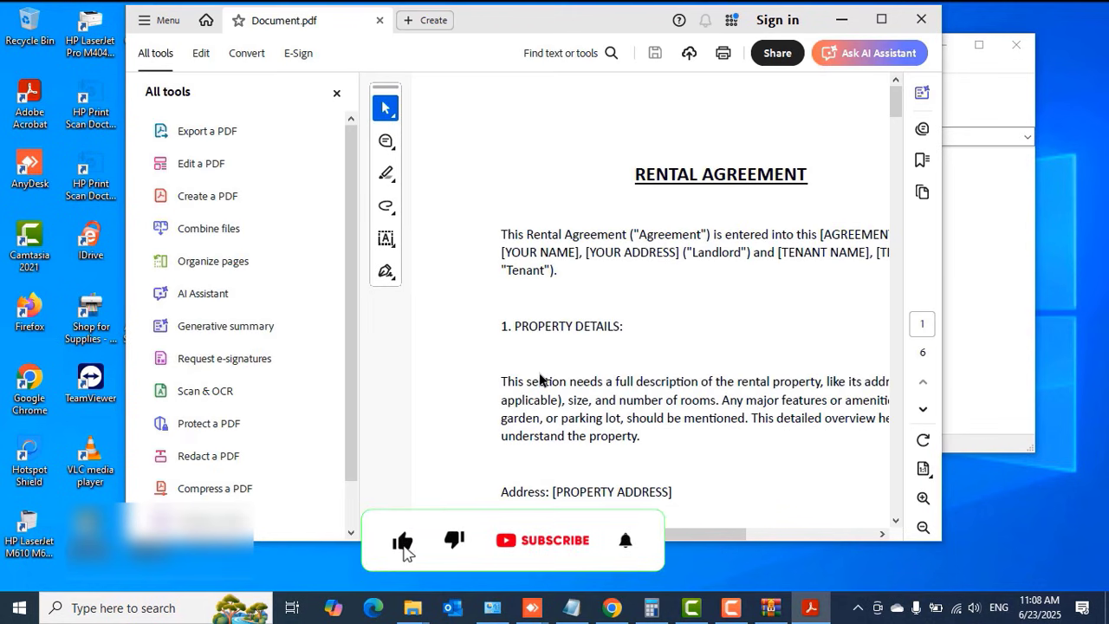
left_click(921, 19)
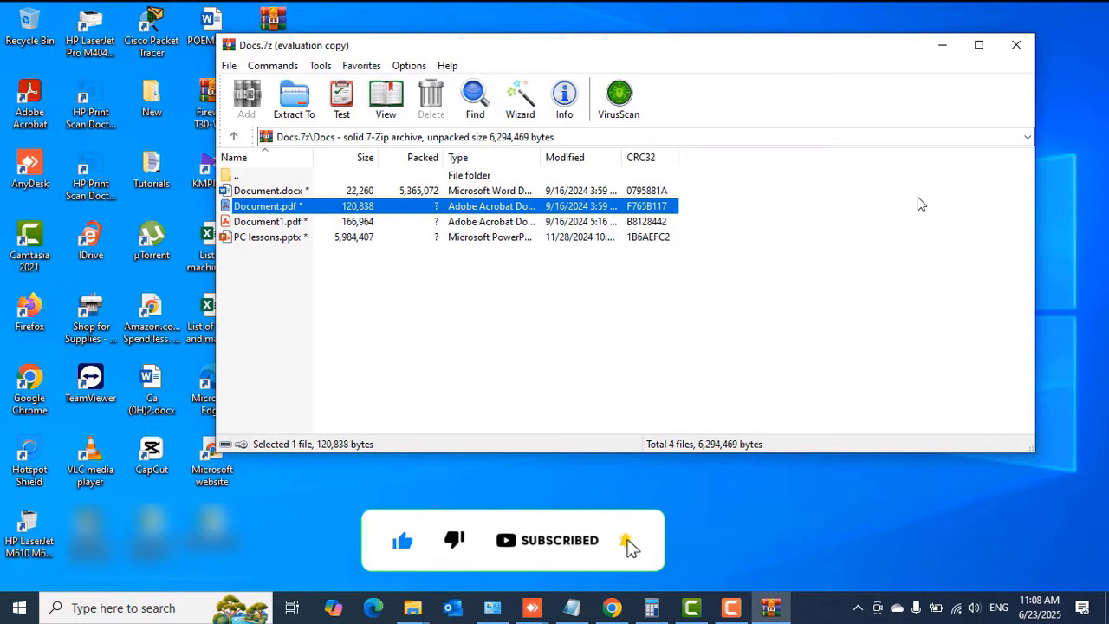